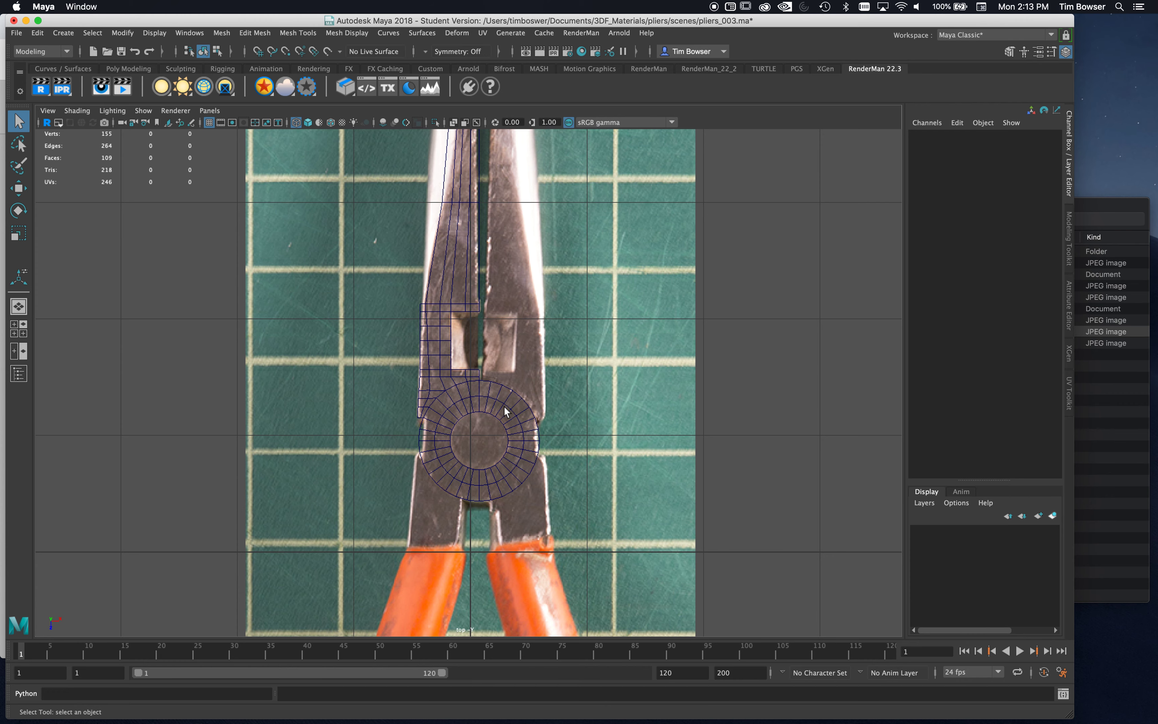
Step: Examine how the left_nose mesh follows the reference photo from the jaw tips to the pivot and handles
alt+middle_drag(503, 244, 491, 509)
alt+middle_drag(521, 442, 530, 546)
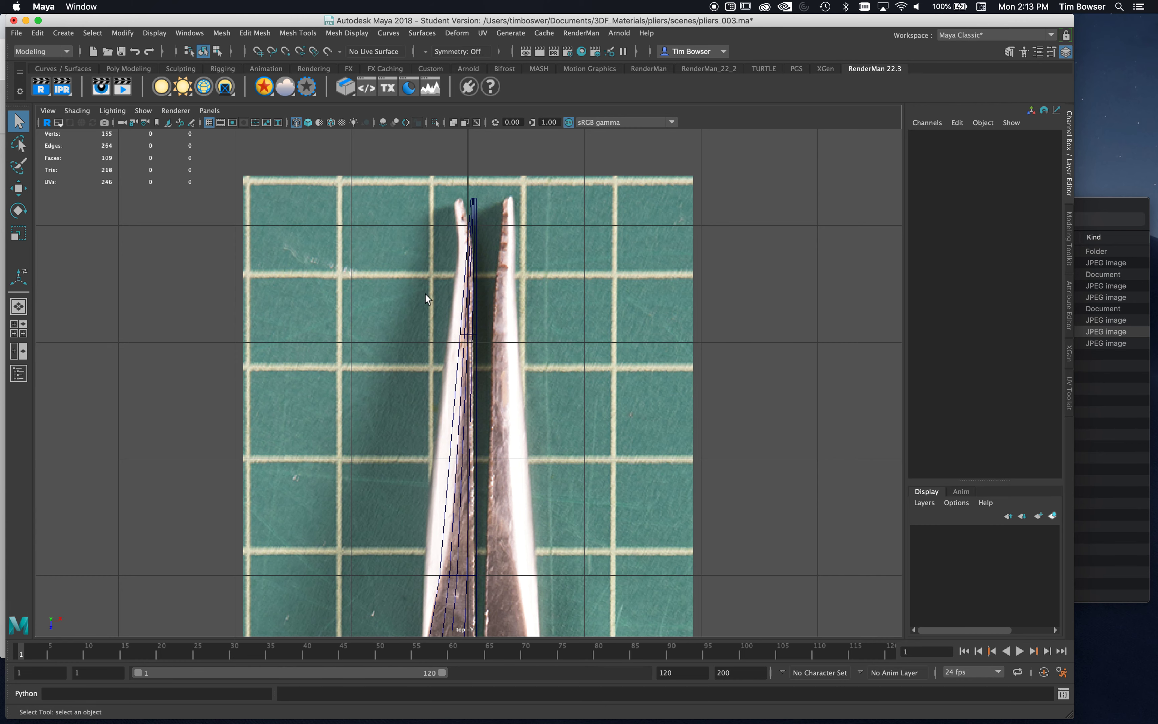
alt+middle_drag(421, 481, 415, 381)
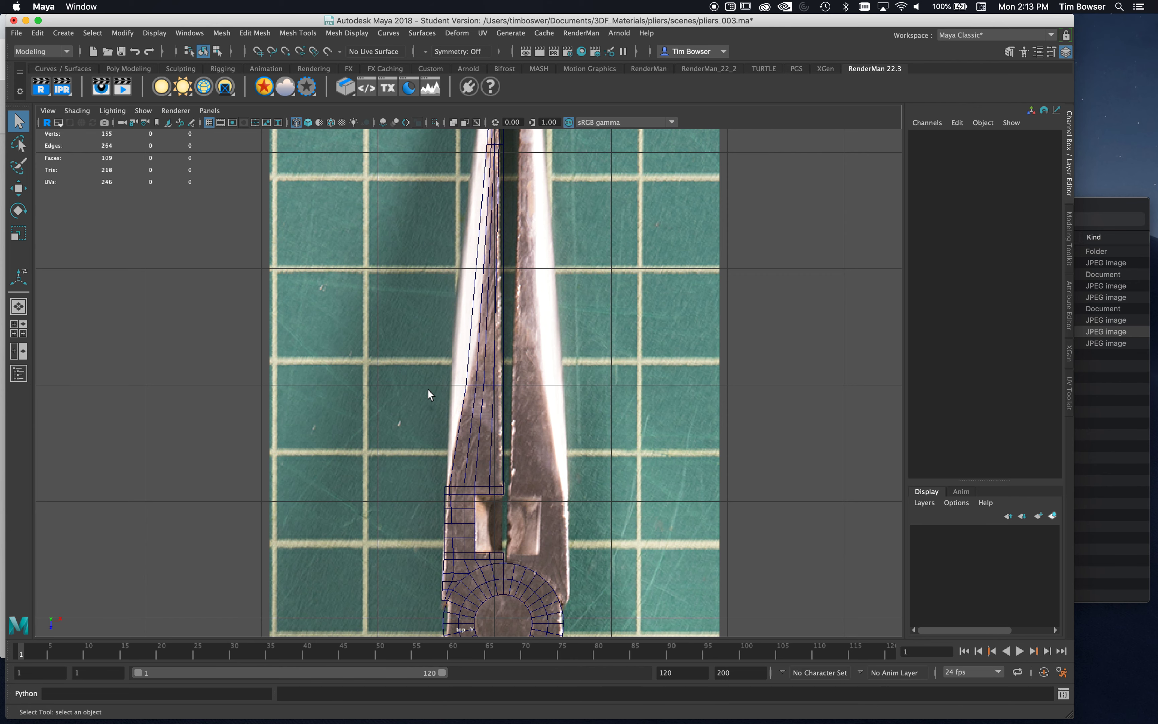
alt+middle_drag(479, 492, 468, 284)
alt+right_drag(405, 484, 672, 476)
alt+middle_drag(559, 491, 578, 460)
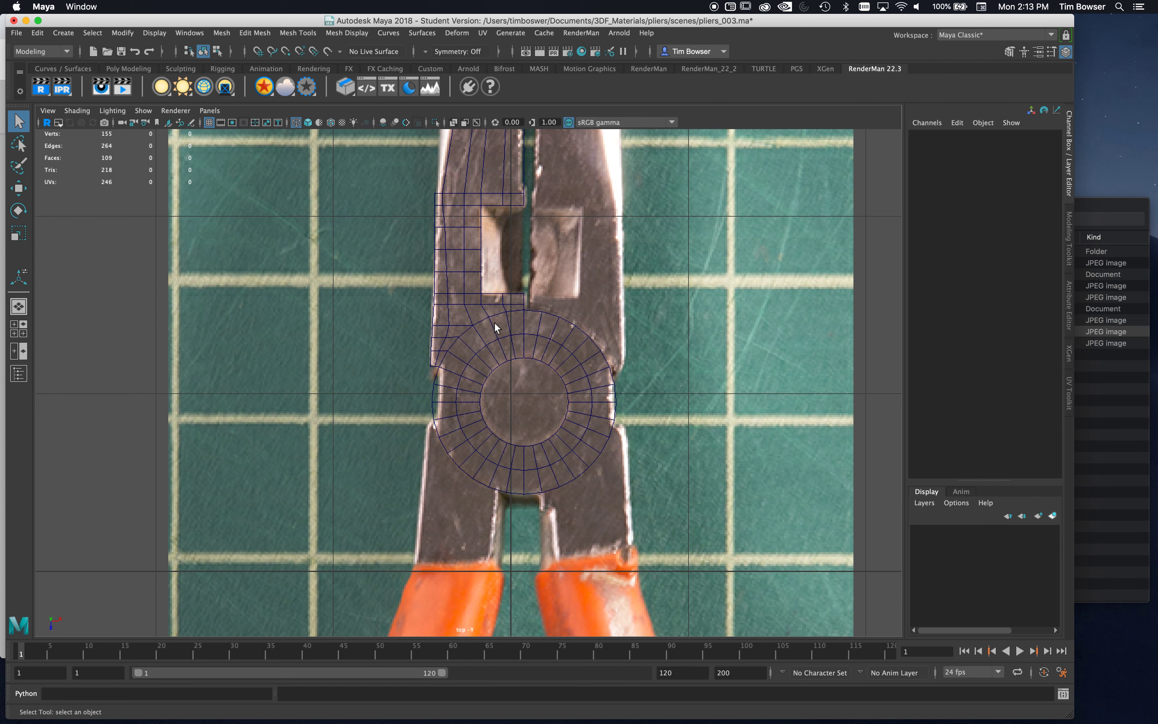
alt+right_drag(444, 419, 612, 380)
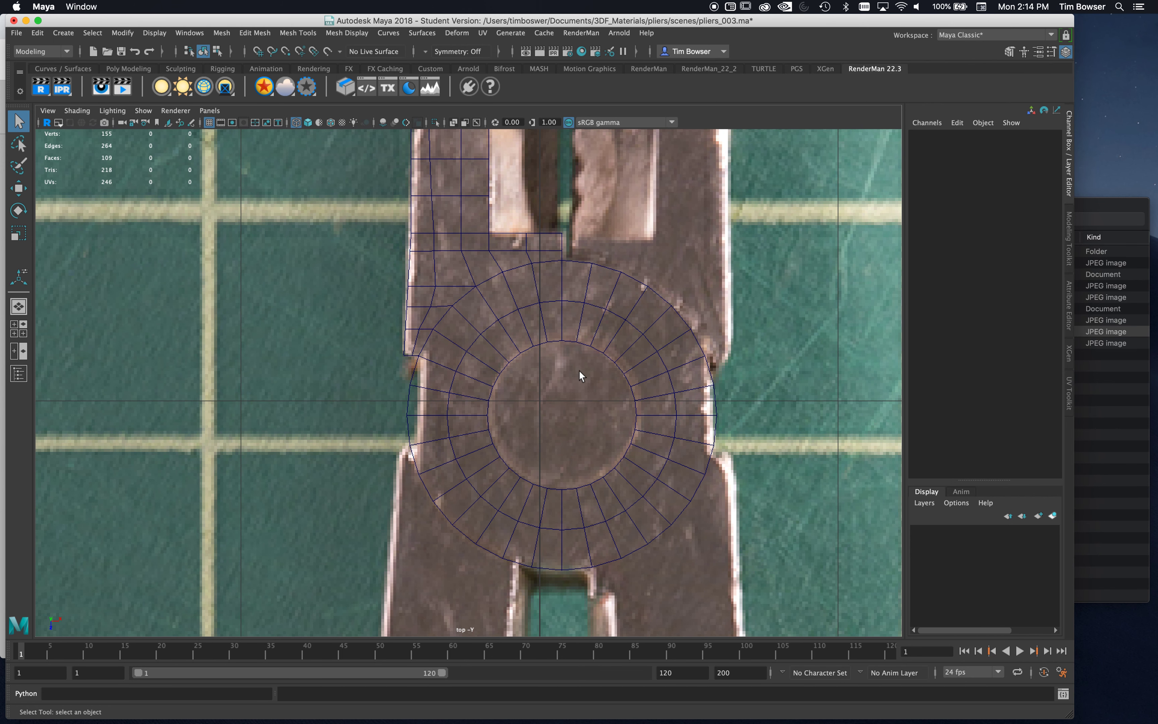
alt+middle_drag(569, 428, 486, 377)
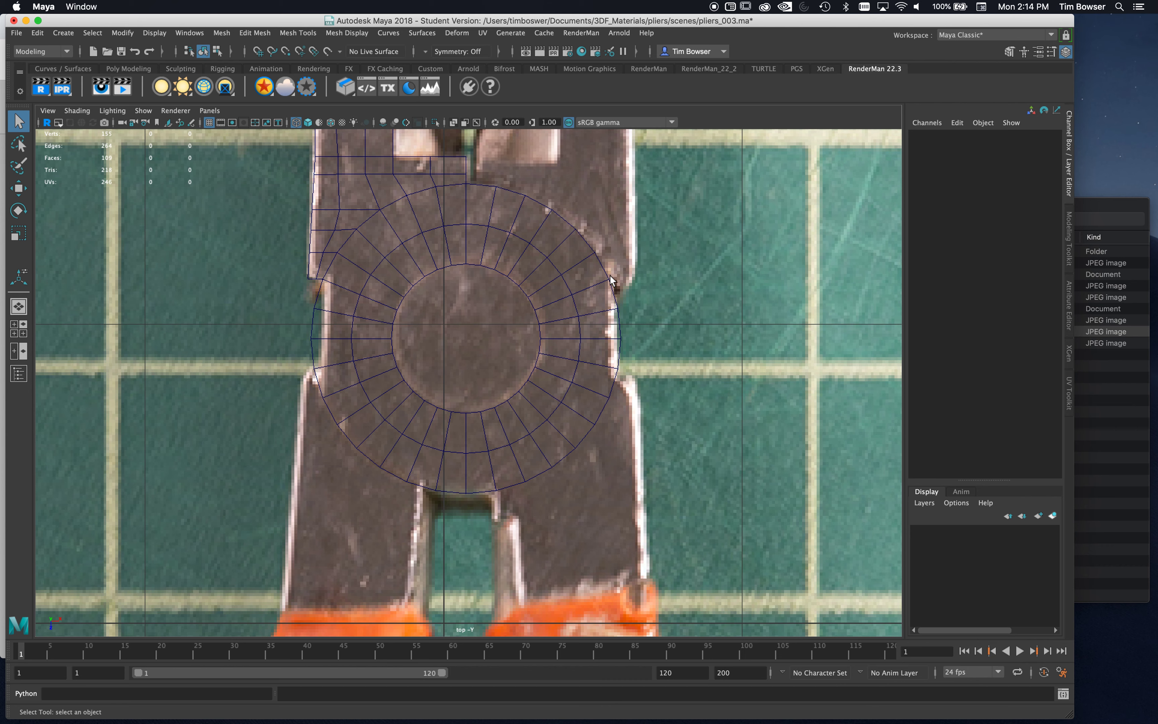
Step: Temporarily hide the left_nose mesh to inspect the pivot area of the reference photo, and show the mesh again
right_drag(549, 223, 598, 200)
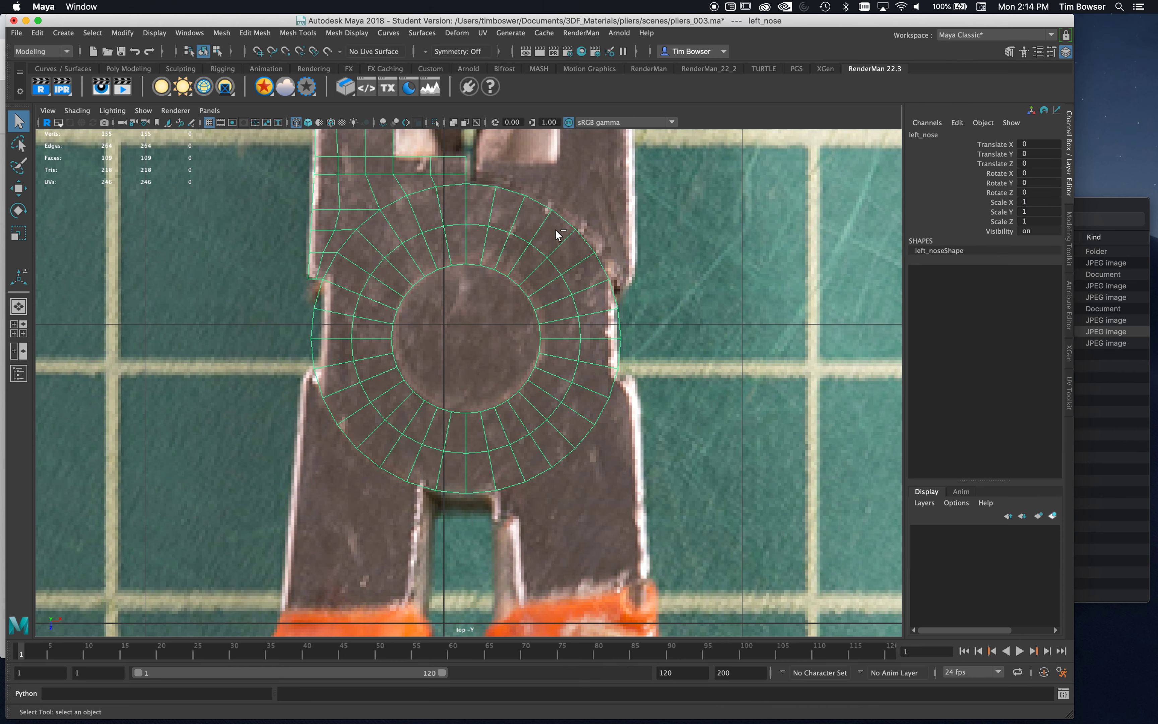
key(ctrl+h)
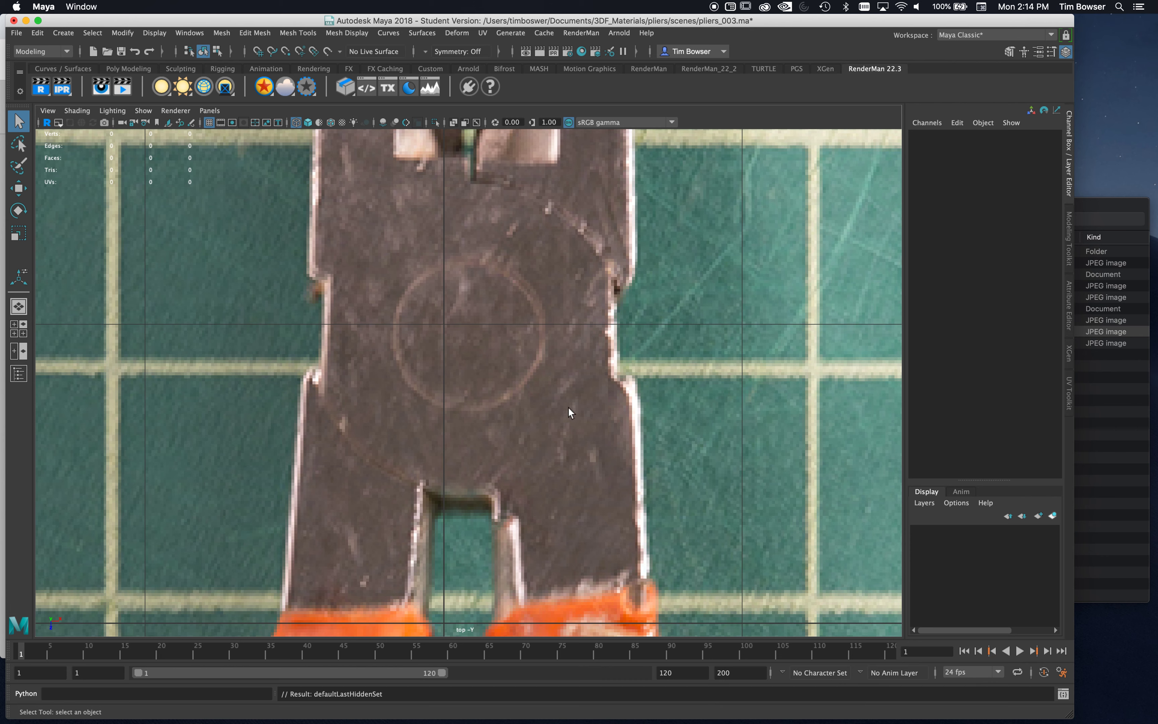
key(shift+h)
click(577, 386)
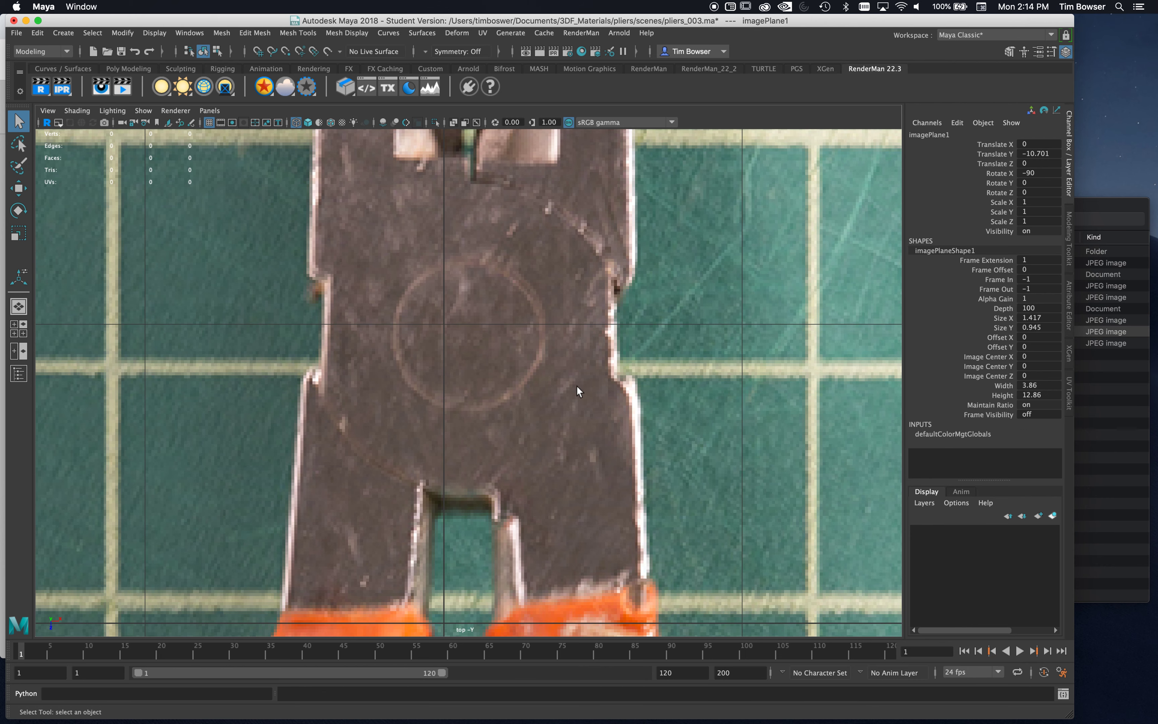
key(ctrl+shift+h)
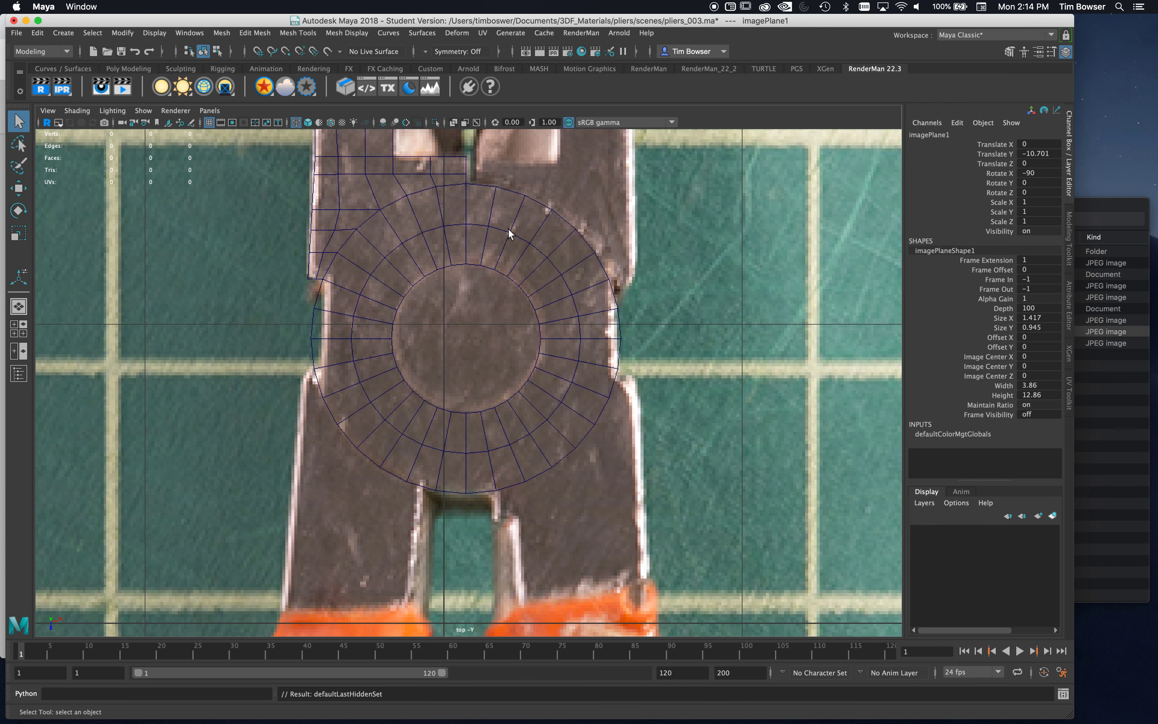
Step: Extrude an outer edge on the pivot ring's right side outward and fit its upper vertex to the notch corner in the photo
mouse_move(601, 416)
right_down()
mouse_move(636, 407)
mouse_move(613, 350)
mouse_move(605, 417)
mouse_move(618, 415)
right_up()
click(613, 385)
click(614, 386)
key(w)
drag(672, 383, 697, 386)
right_click(606, 362)
right_drag(607, 362, 600, 366)
click(643, 367)
drag(643, 368, 628, 381)
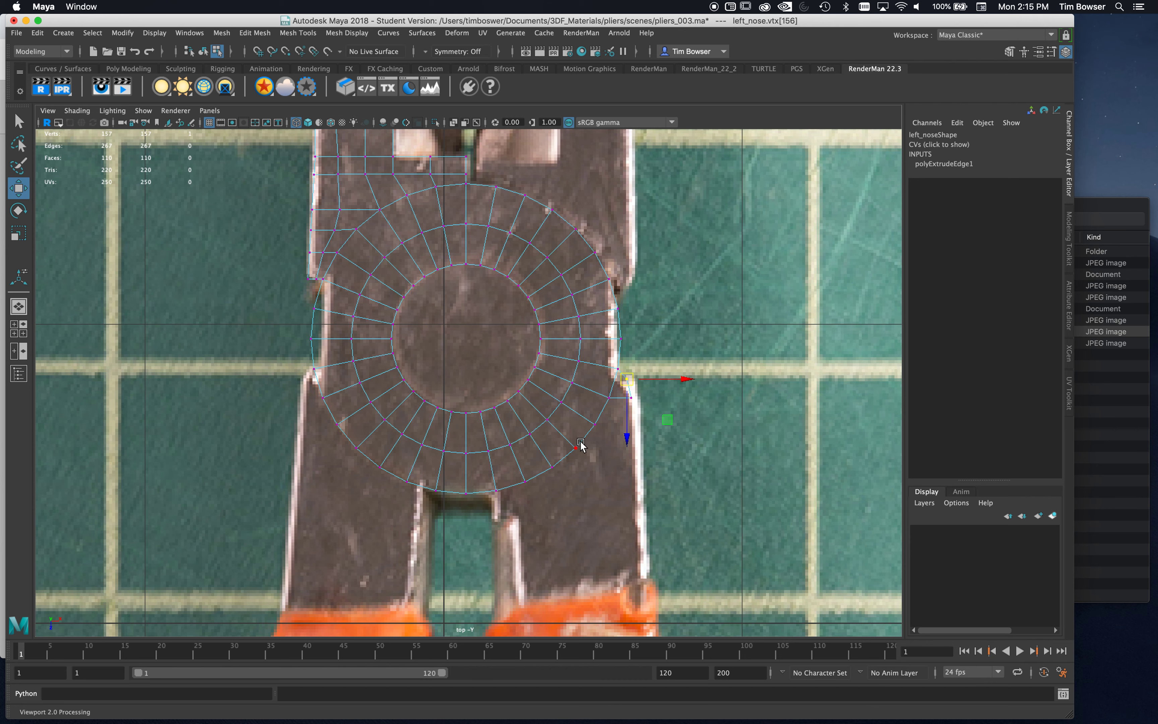
Step: Extrude the three adjacent outer edges at the pivot ring's lower right, starting beside the gap between the handles
right_drag(581, 443, 582, 361)
click(588, 436)
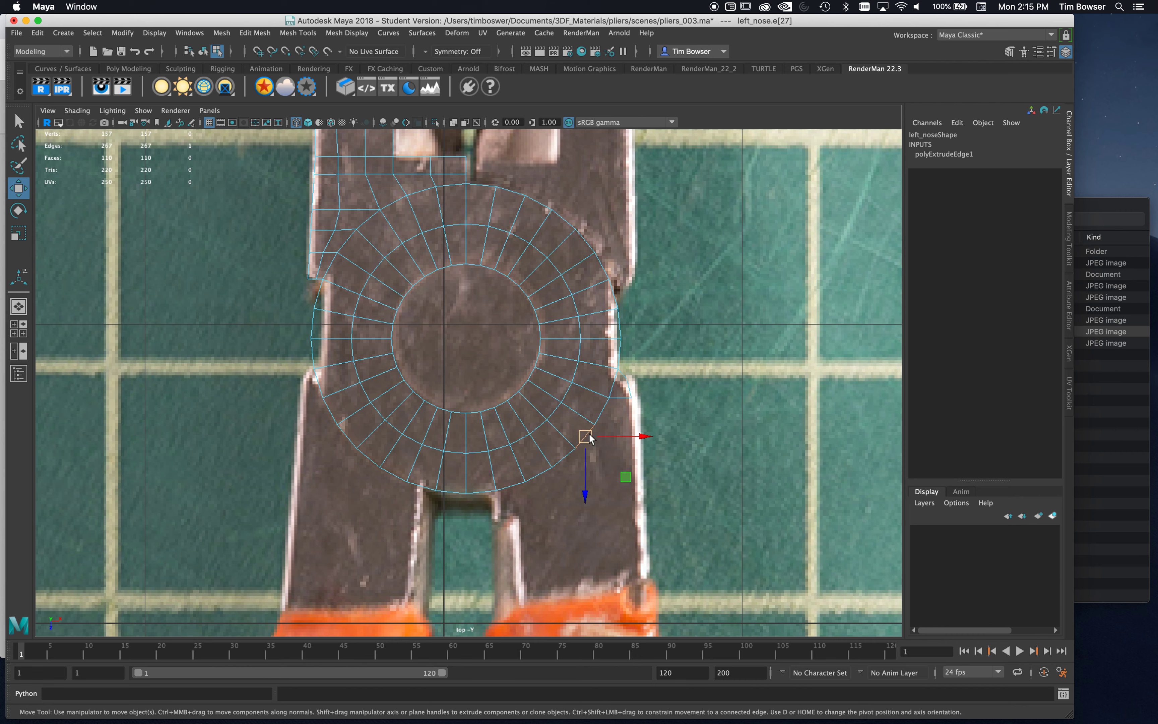
shift+click(565, 459)
shift+click(519, 482)
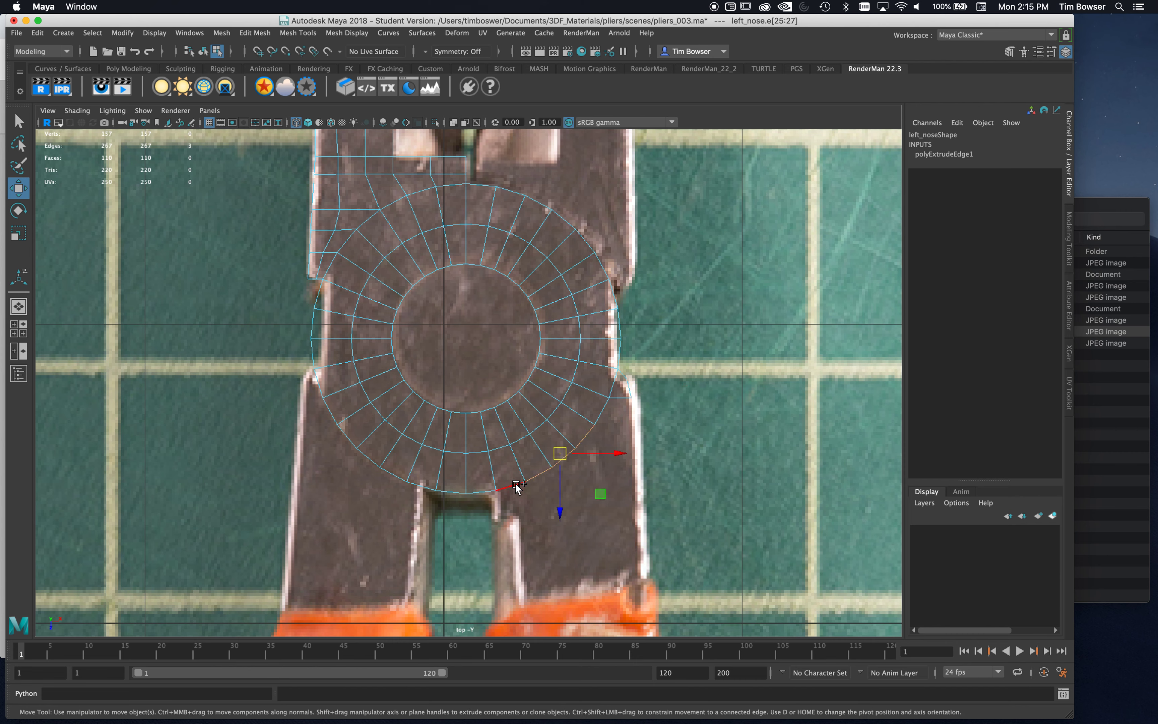
shift+click(515, 486)
click(511, 486)
shift+click(553, 465)
shift+click(559, 463)
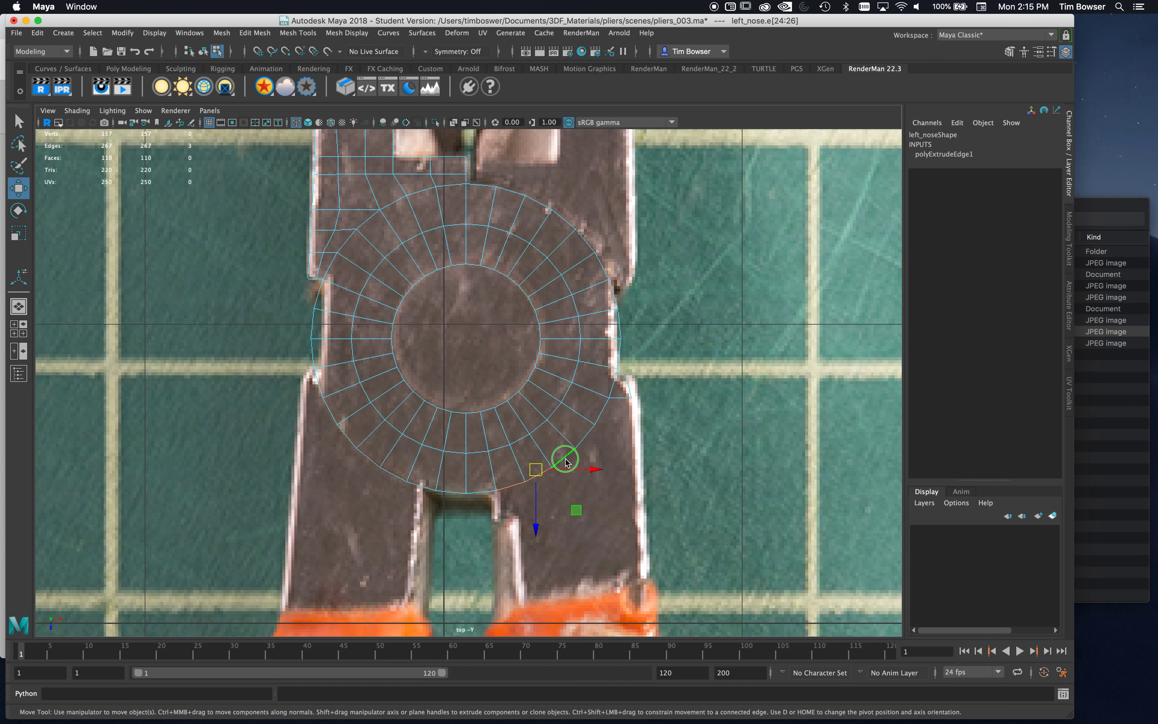
shift+right_click(564, 478)
click(563, 491)
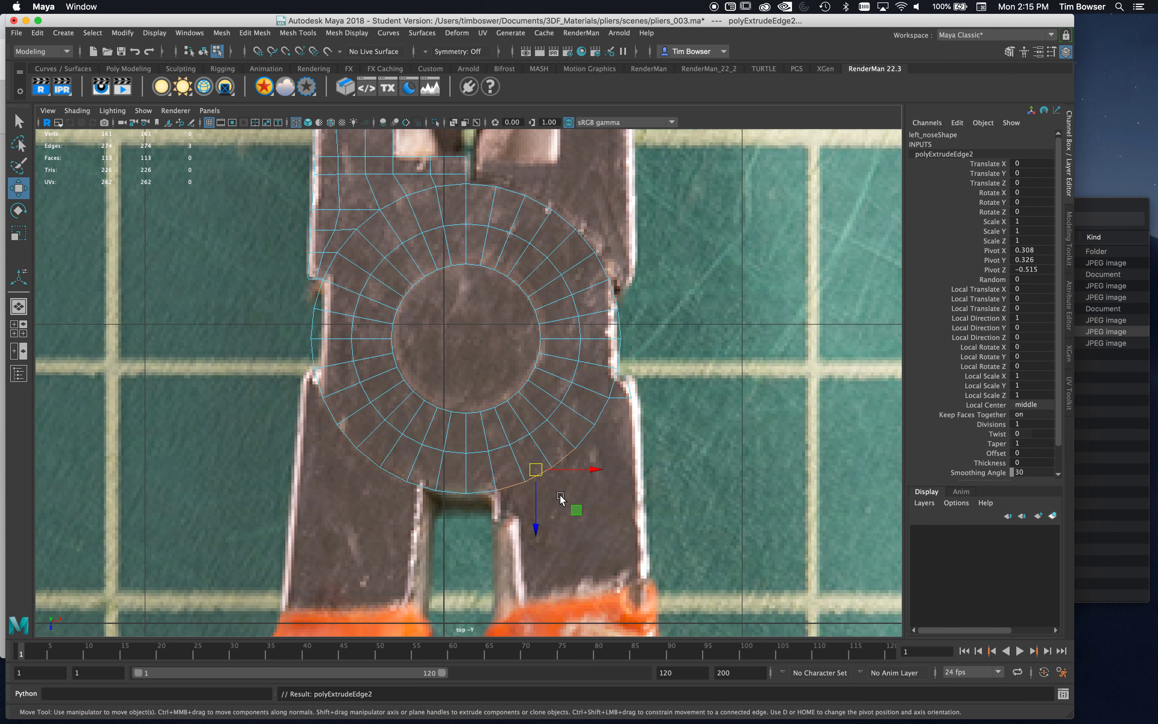
Step: Move the three extruded edges down and flatten them into a horizontal row just below the top of the handle gap
mouse_move(540, 528)
mouse_down()
mouse_move(537, 563)
mouse_move(535, 505)
mouse_up()
key(r)
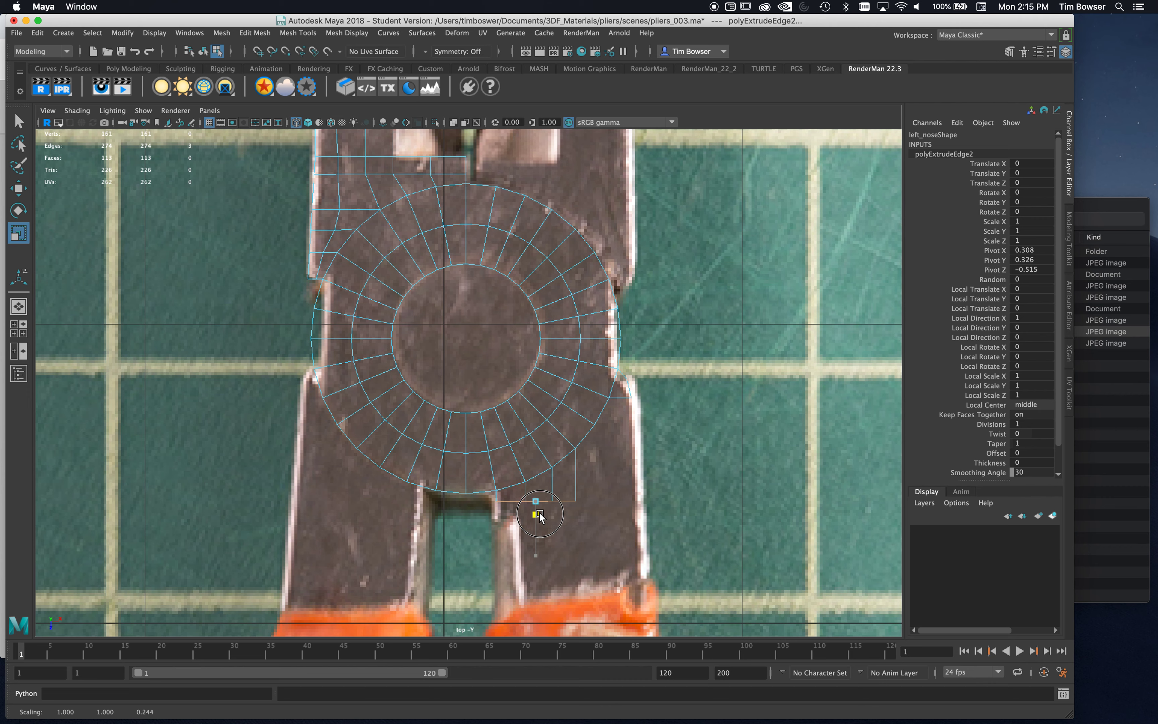
key(w)
drag(537, 546, 538, 561)
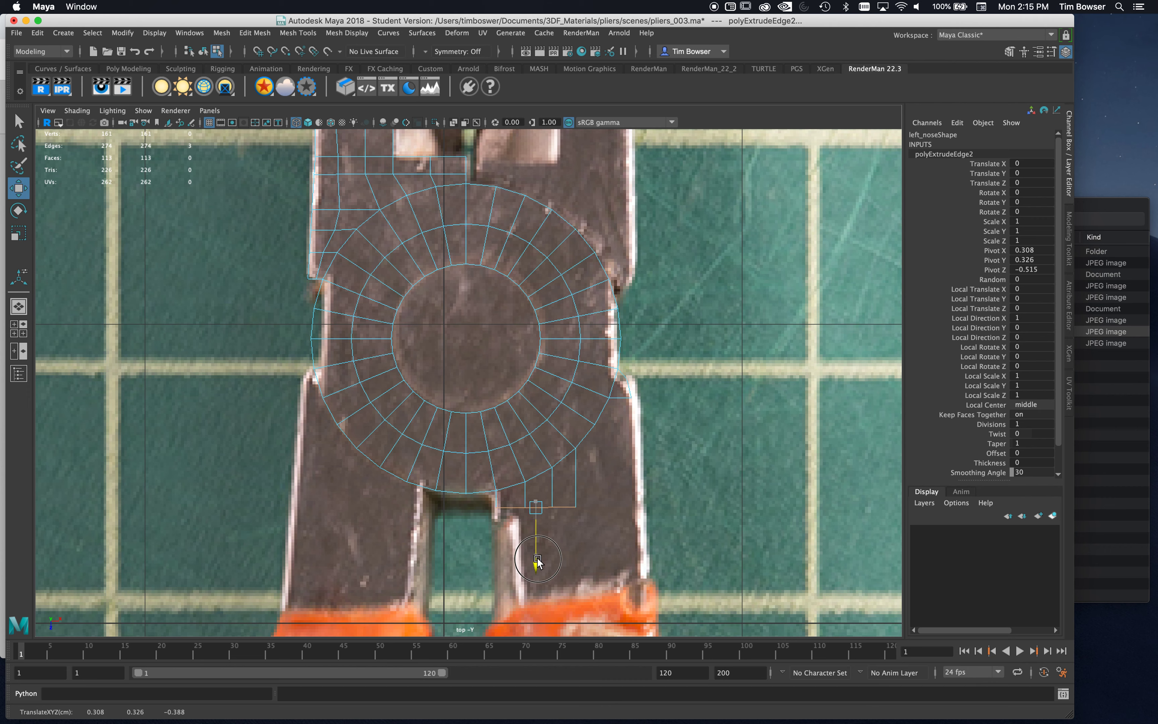
Step: Extrude the two remaining lower-right ring edges outward to the pliers' side and flatten them into a vertical line
right_click(602, 416)
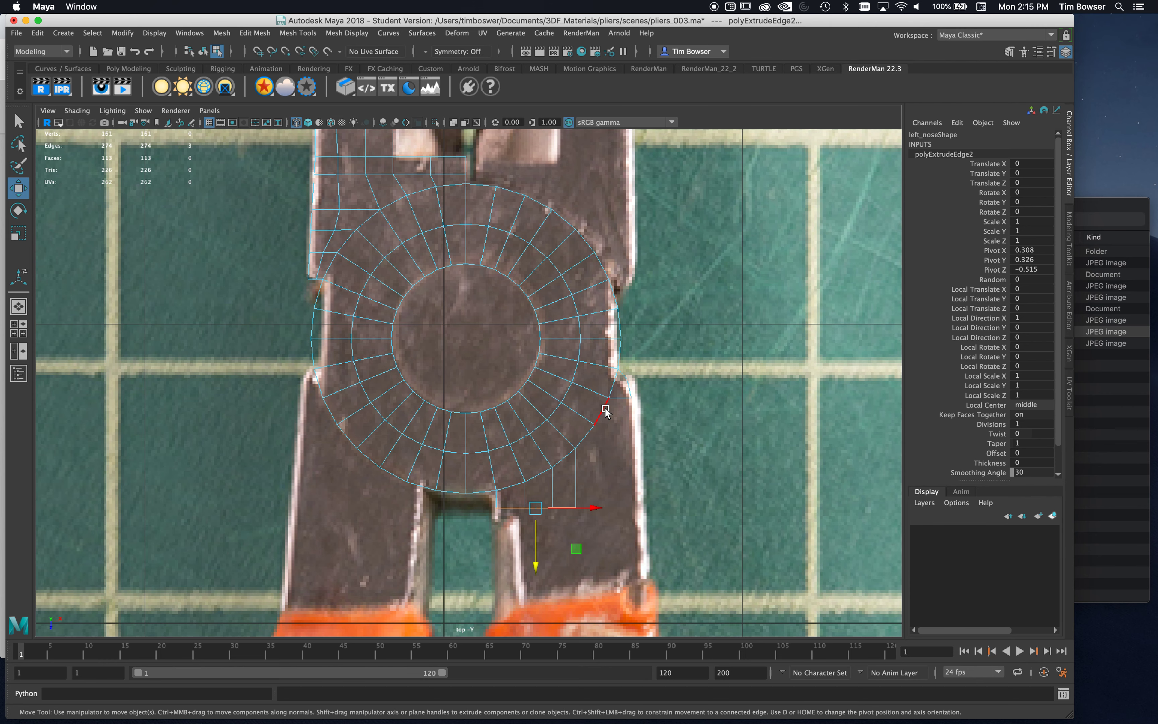
click(606, 409)
shift+click(585, 435)
shift+right_drag(582, 440, 581, 473)
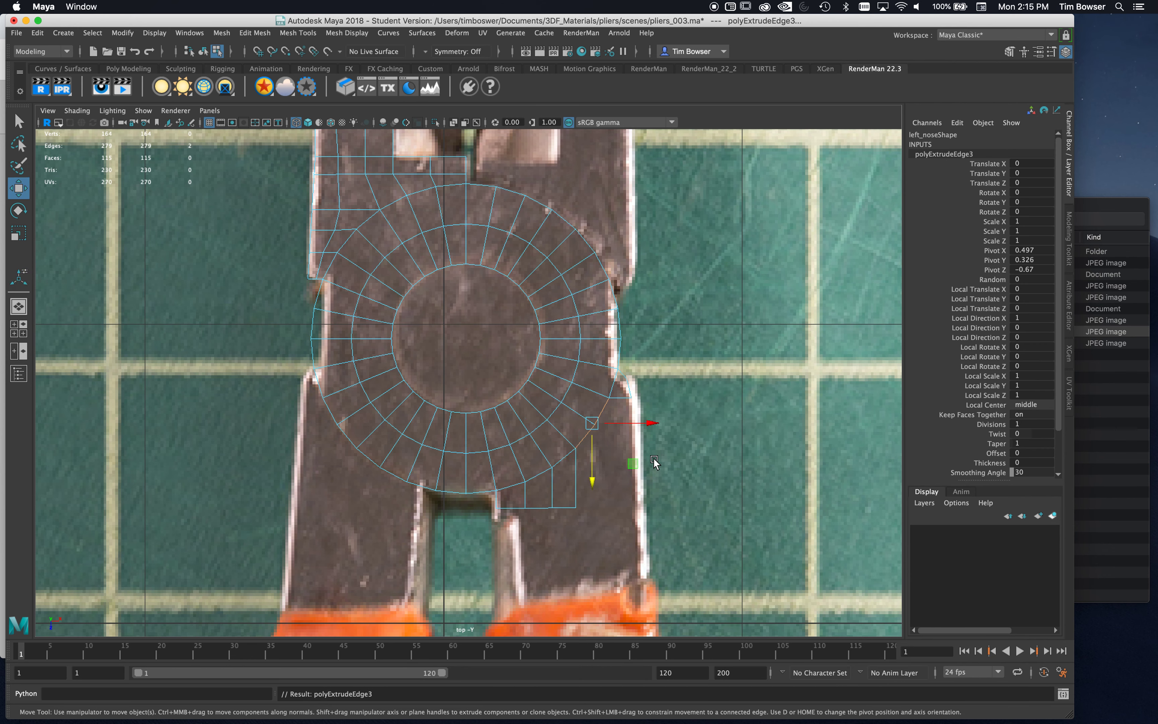
mouse_move(652, 426)
mouse_down()
mouse_move(694, 424)
mouse_move(637, 422)
mouse_up()
key(r)
alt+middle_drag(655, 395, 552, 409)
alt+right_drag(631, 422, 685, 429)
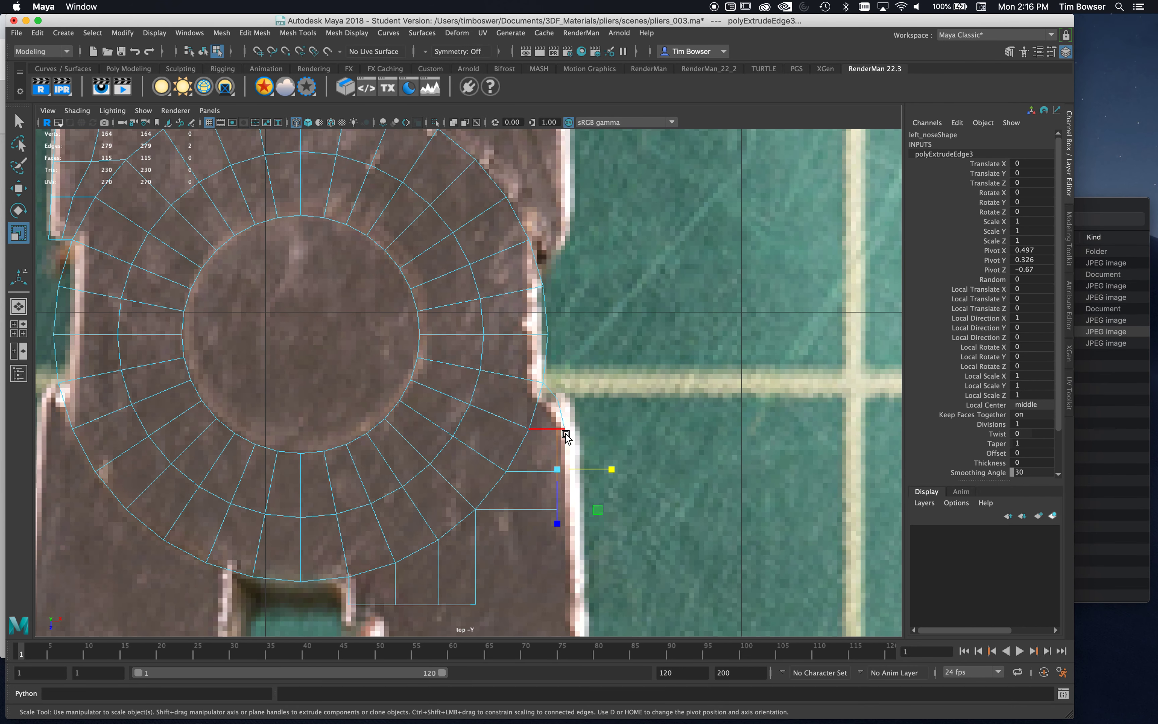
Step: Snap the extruded edges' pivot to their upper vertex and align them sideways with the corner of the neighbouring extruded face
key(w)
key(d)
key(v)
drag(555, 469, 556, 428)
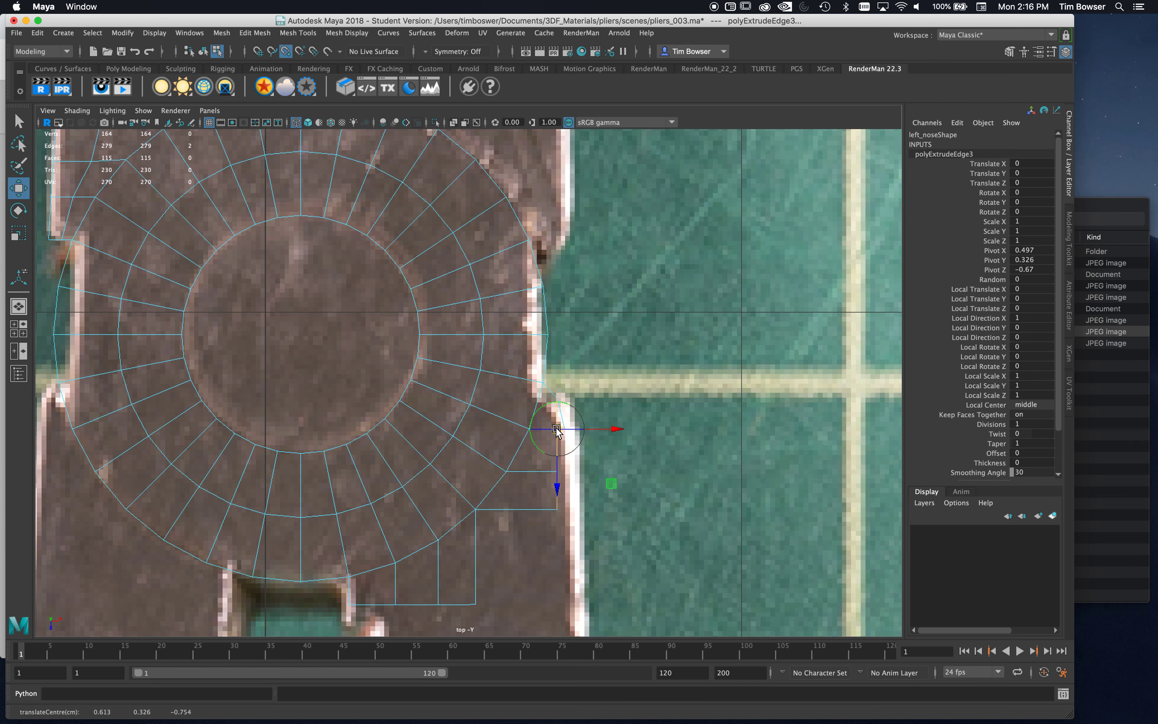
key(v)
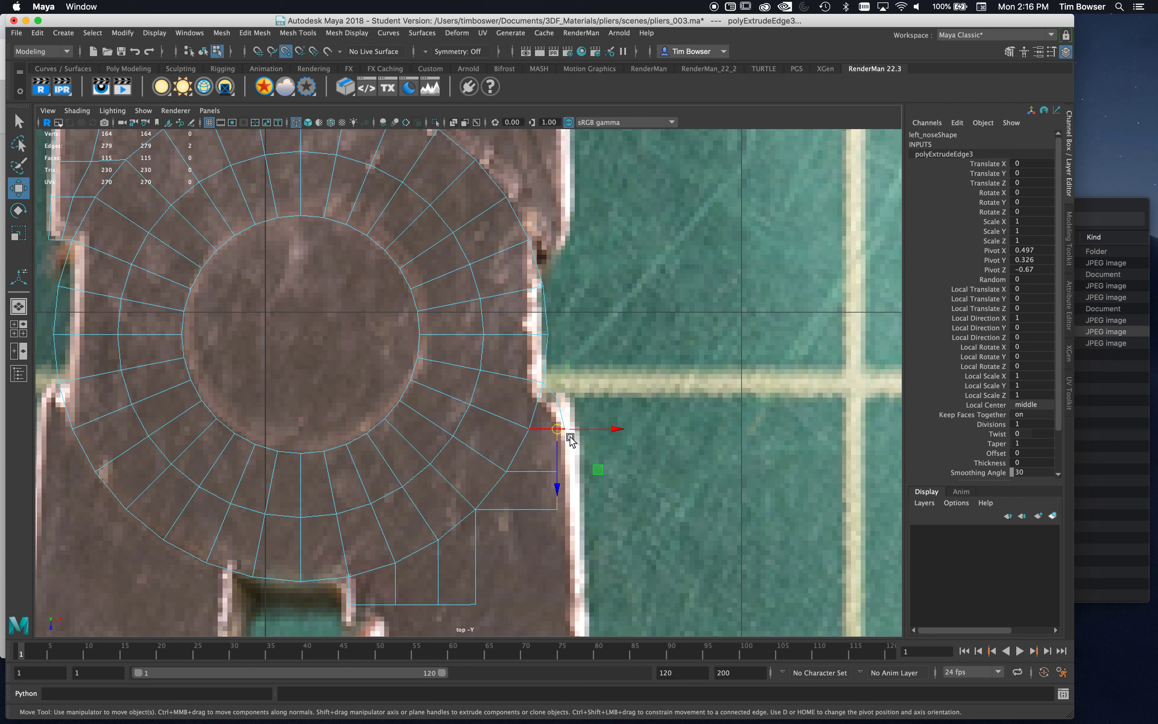
click(592, 429)
drag(592, 429, 567, 427)
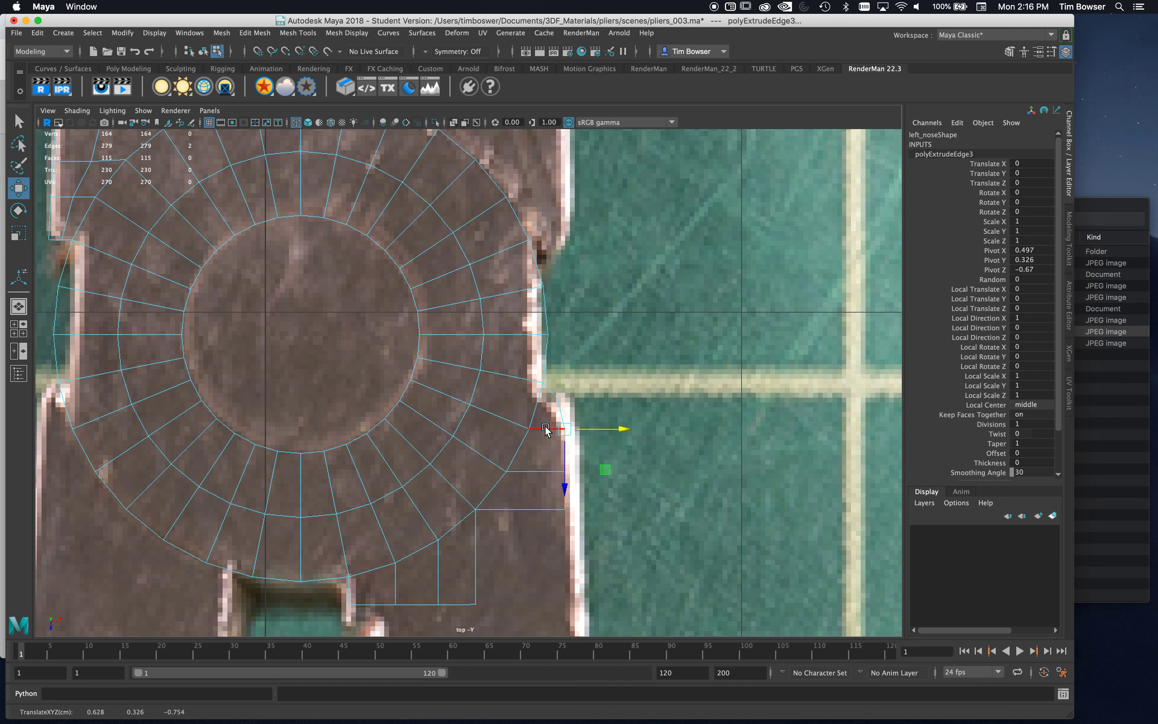
Step: Merge the overlapping vertices where the two extruded strips meet on the pliers' right side
right_click(512, 406)
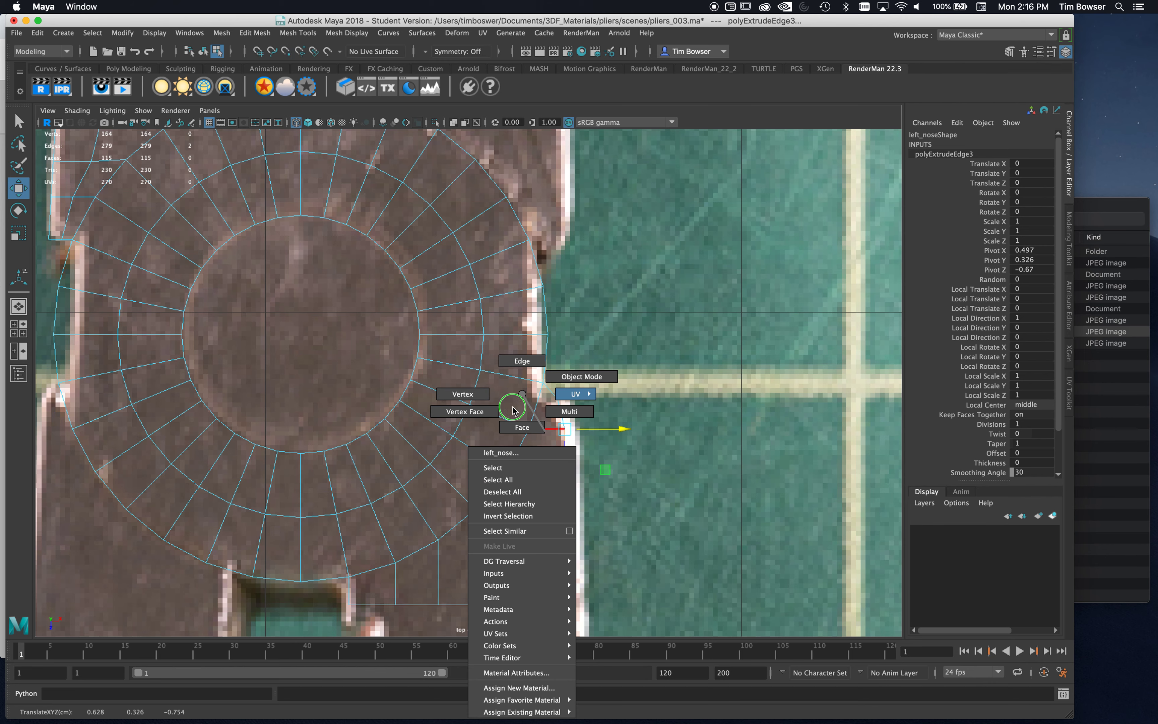
right_drag(511, 407, 473, 432)
right_drag(555, 426, 491, 393)
click(570, 428)
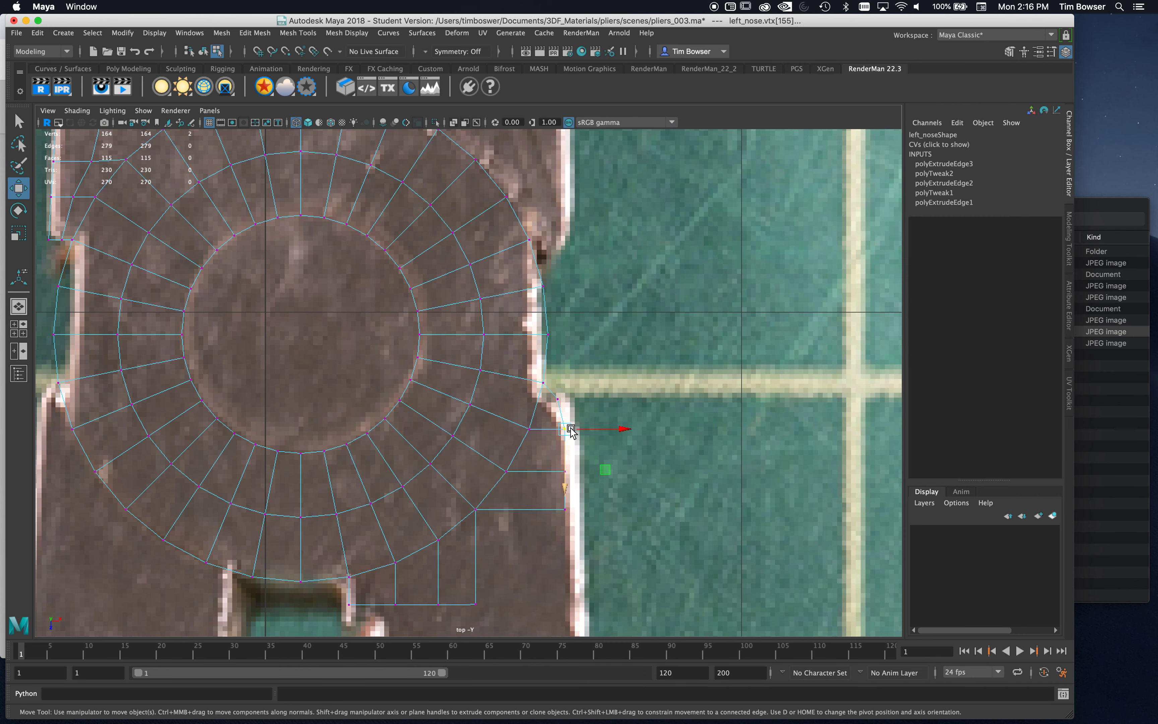
click(566, 432)
click(565, 429)
shift+right_drag(566, 432, 577, 365)
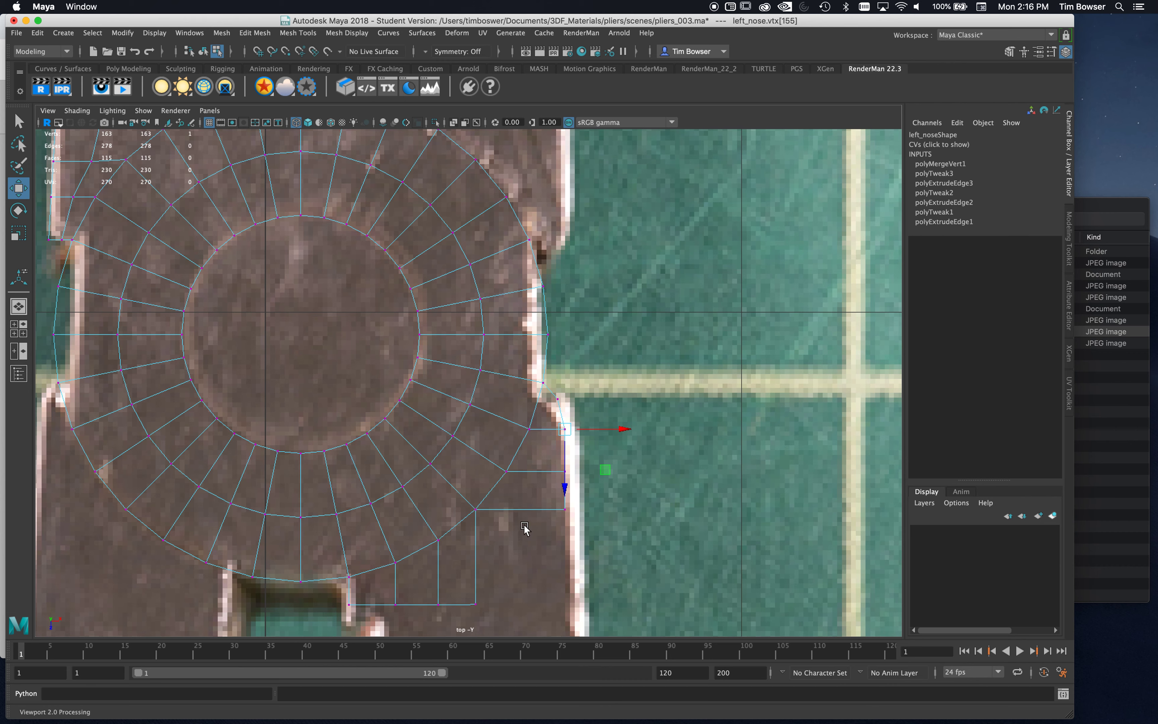
Step: Extrude the lower horizontal edge of the side strip downward and snap it level with the bottom row of edges
right_drag(522, 508, 523, 360)
click(527, 509)
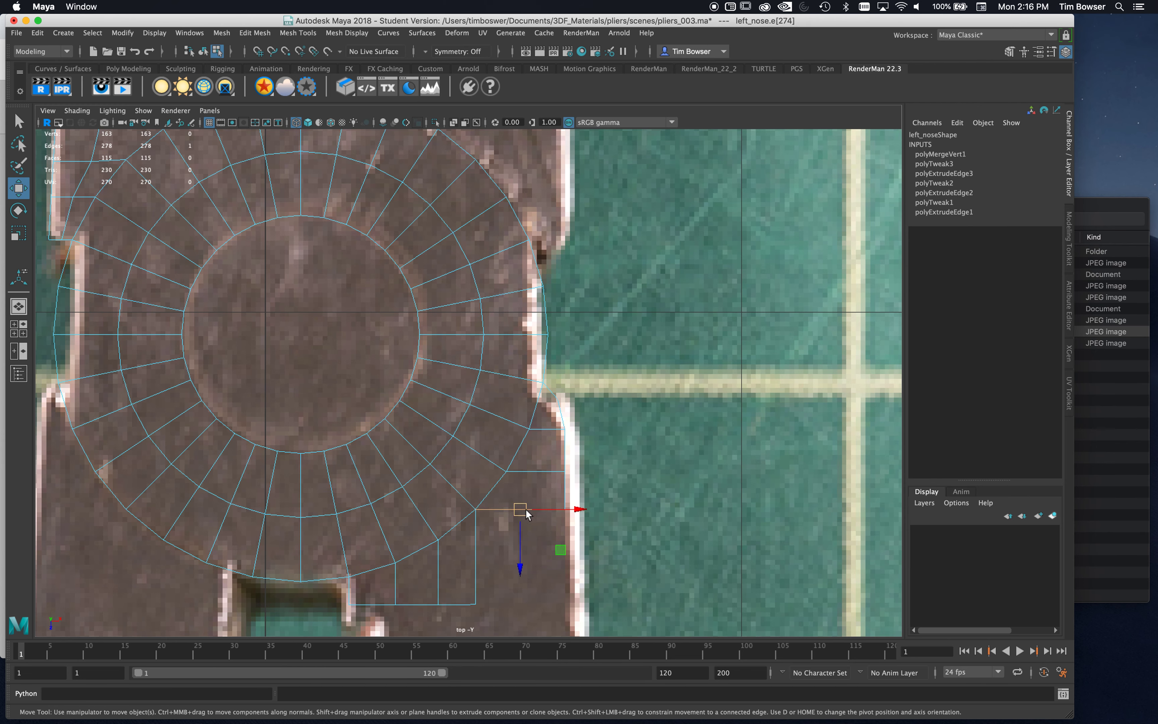
shift+right_drag(547, 488, 545, 522)
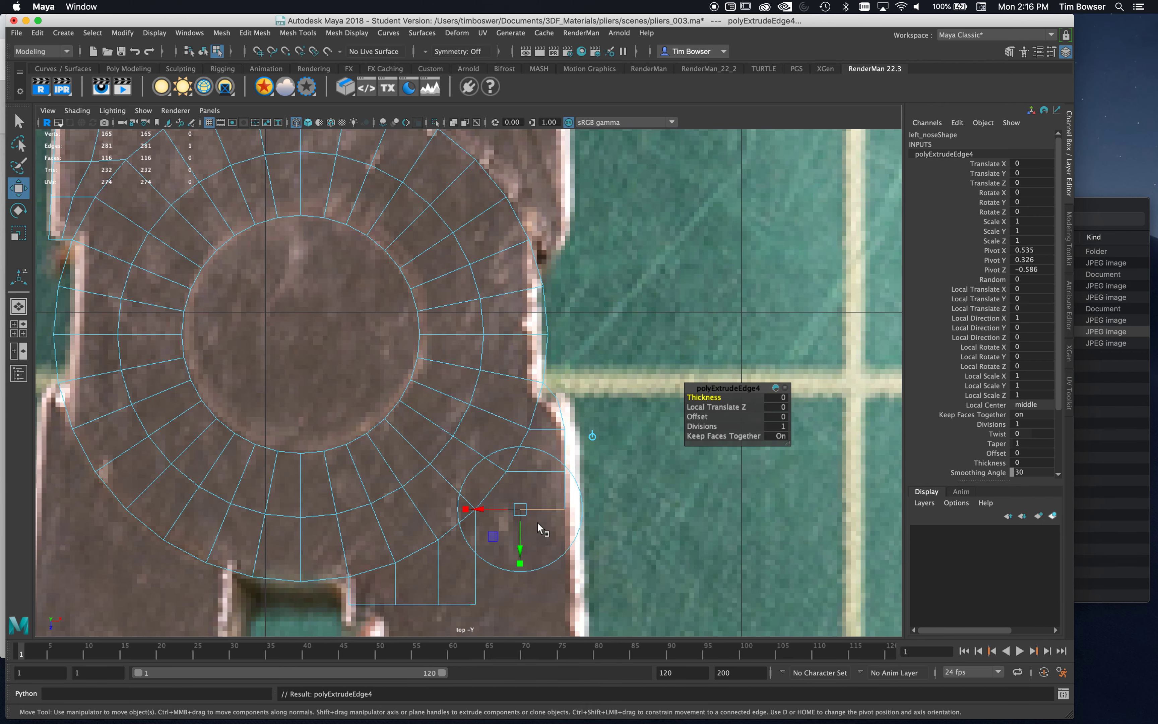
click(521, 567)
drag(521, 606, 521, 652)
alt+middle_drag(520, 652, 538, 423)
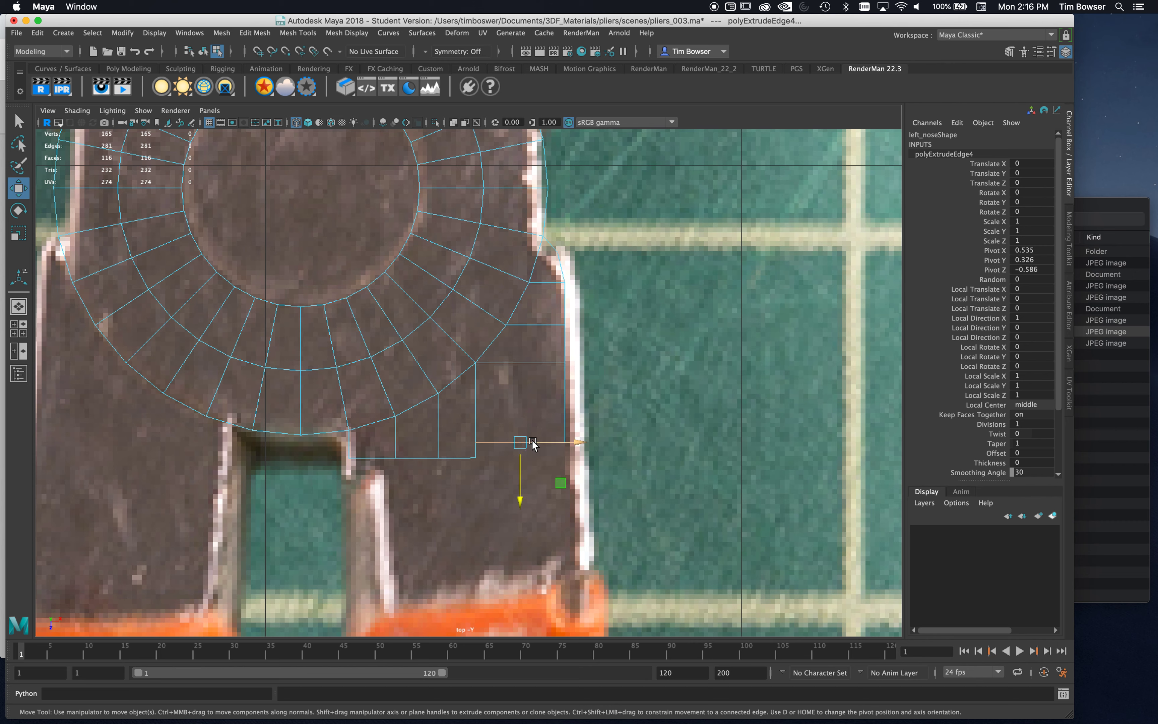
drag(523, 459, 522, 474)
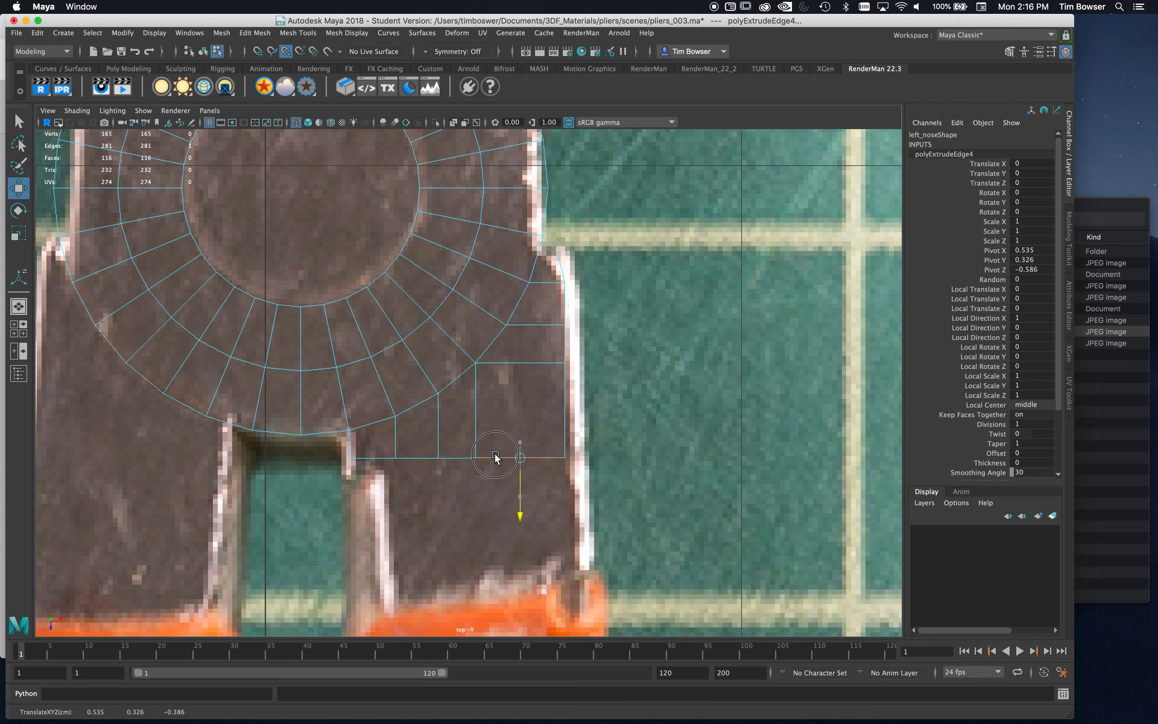
Step: Merge the overlapping vertices at the lower corner between the new face and the bottom extruded strip
right_drag(469, 431, 458, 469)
click(476, 457)
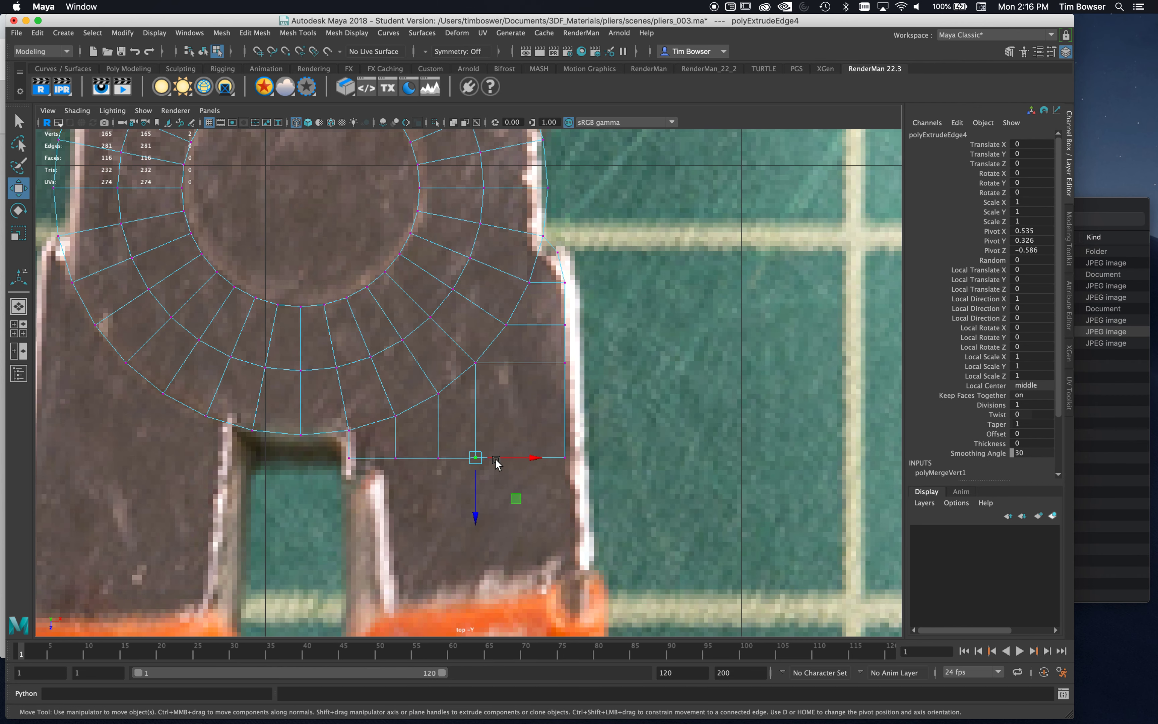
shift+right_drag(477, 460, 487, 398)
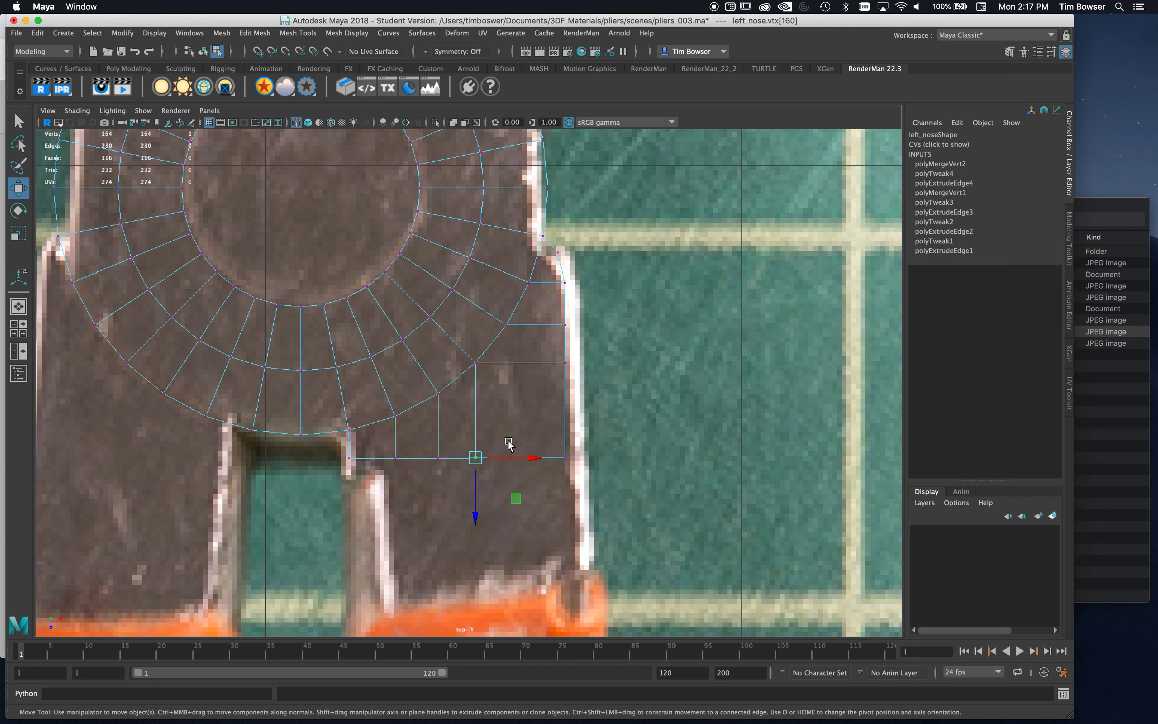
drag(385, 436, 526, 460)
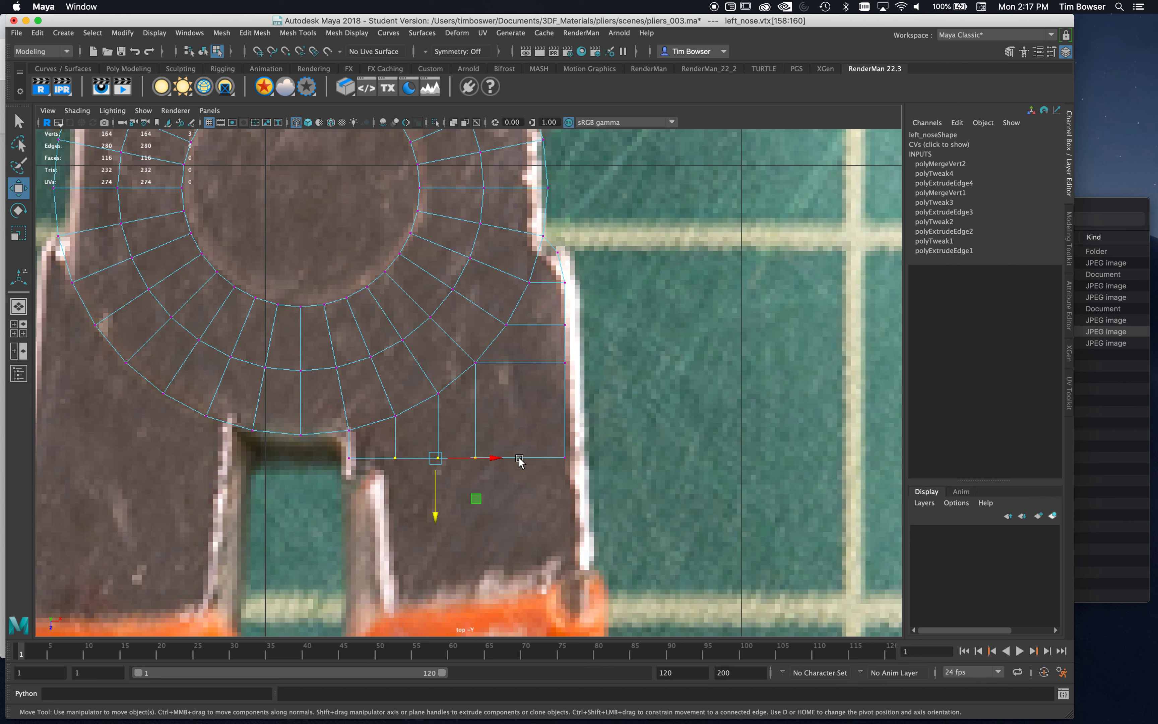
shift+right_click(530, 458)
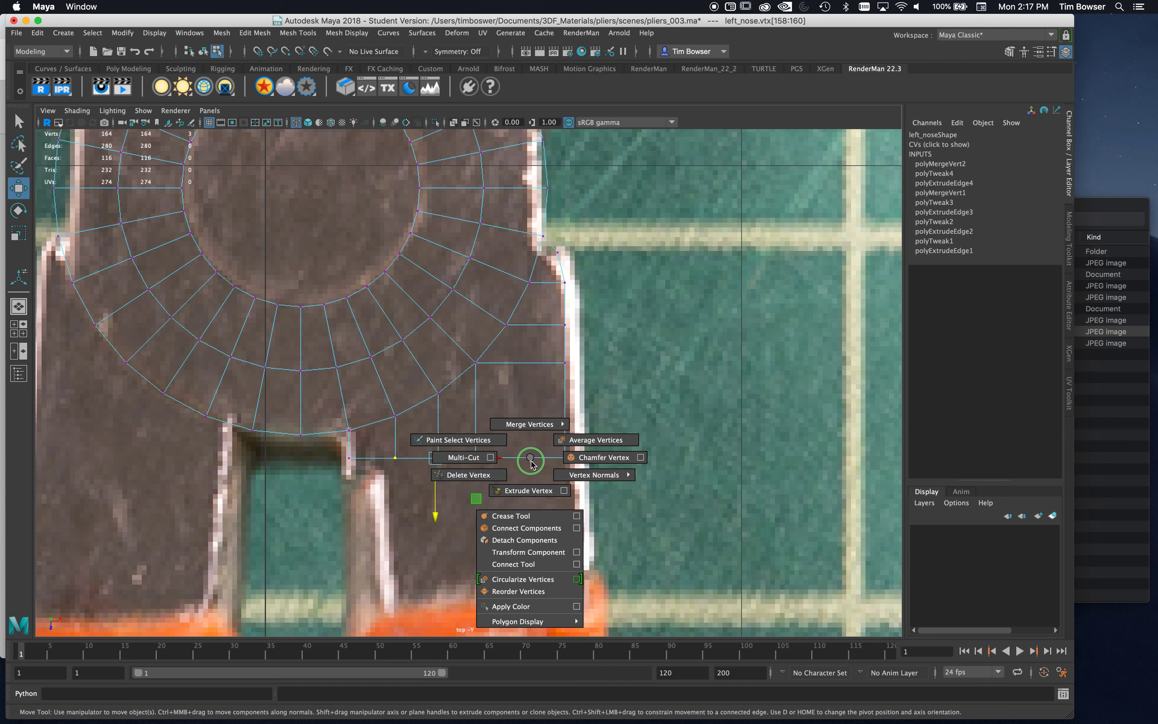
shift+right_drag(530, 462, 509, 462)
Step: Slide the three interior vertices of the bottom row to the right so they are evenly spaced along it
click(475, 457)
drag(533, 458, 581, 455)
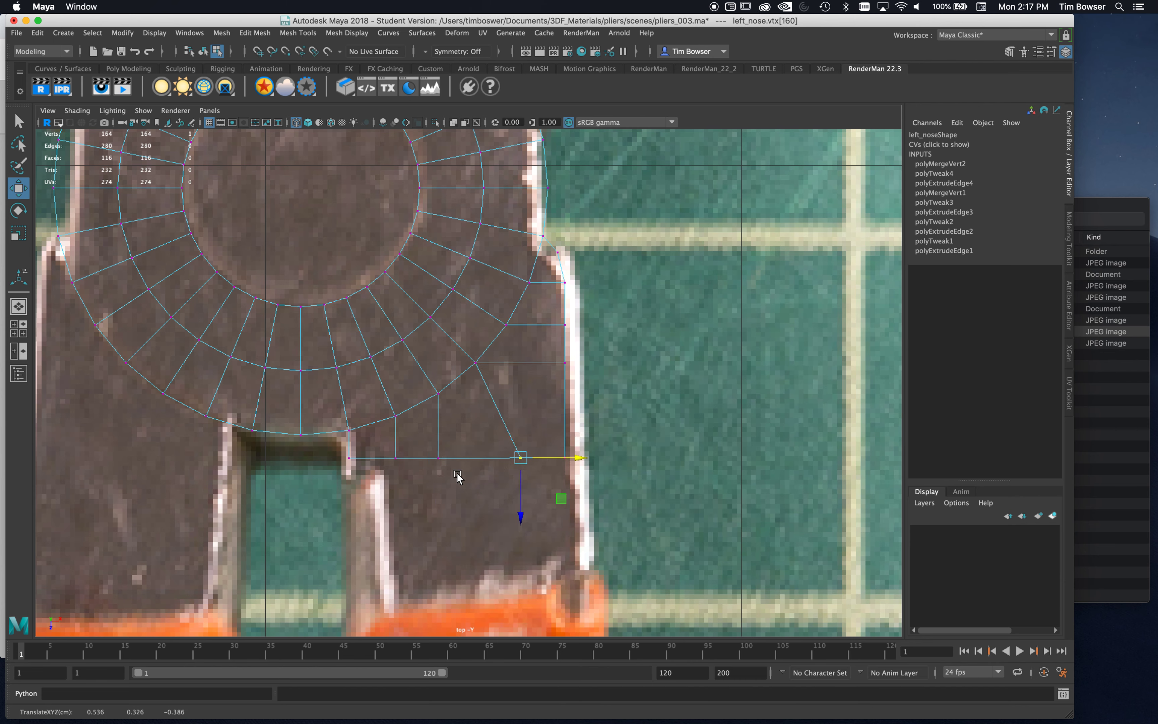
click(438, 458)
drag(509, 458, 536, 456)
click(395, 458)
drag(455, 459, 520, 459)
mouse_move(517, 469)
mouse_down()
mouse_move(541, 422)
mouse_move(514, 478)
mouse_up()
key(super+z)
drag(580, 457, 574, 458)
right_drag(442, 461, 444, 356)
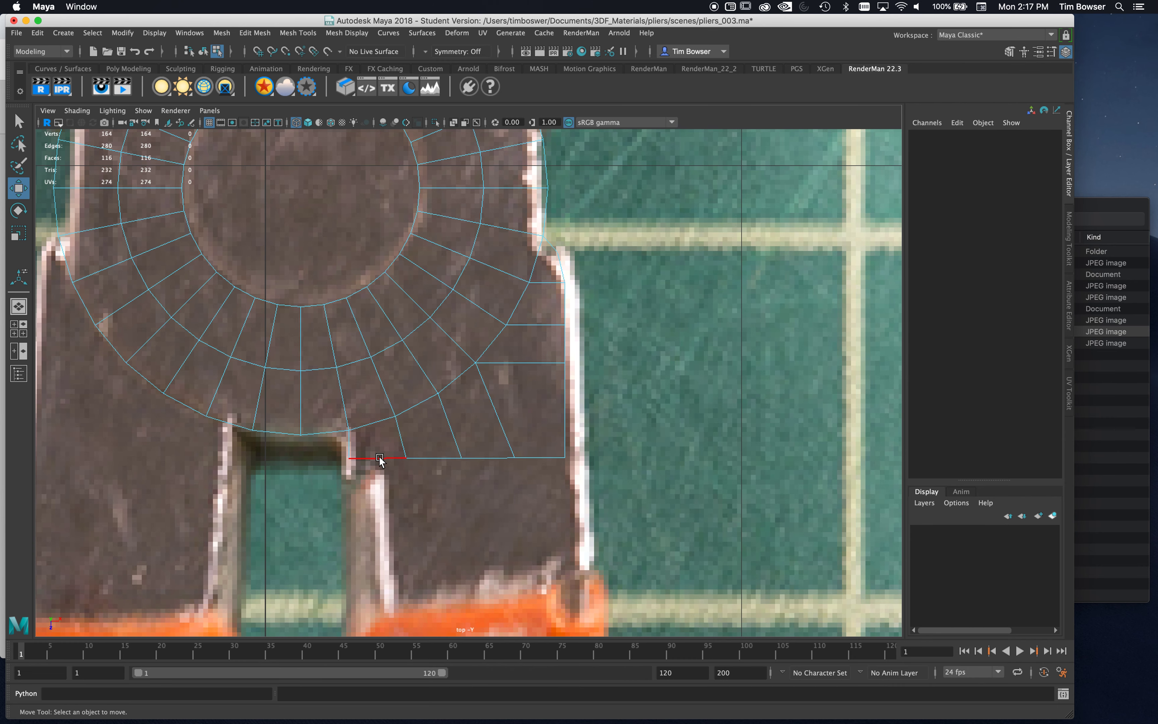
Step: Extrude the four edges of the bottom row straight down until they overlap the start of the orange handle
click(380, 458)
key(q)
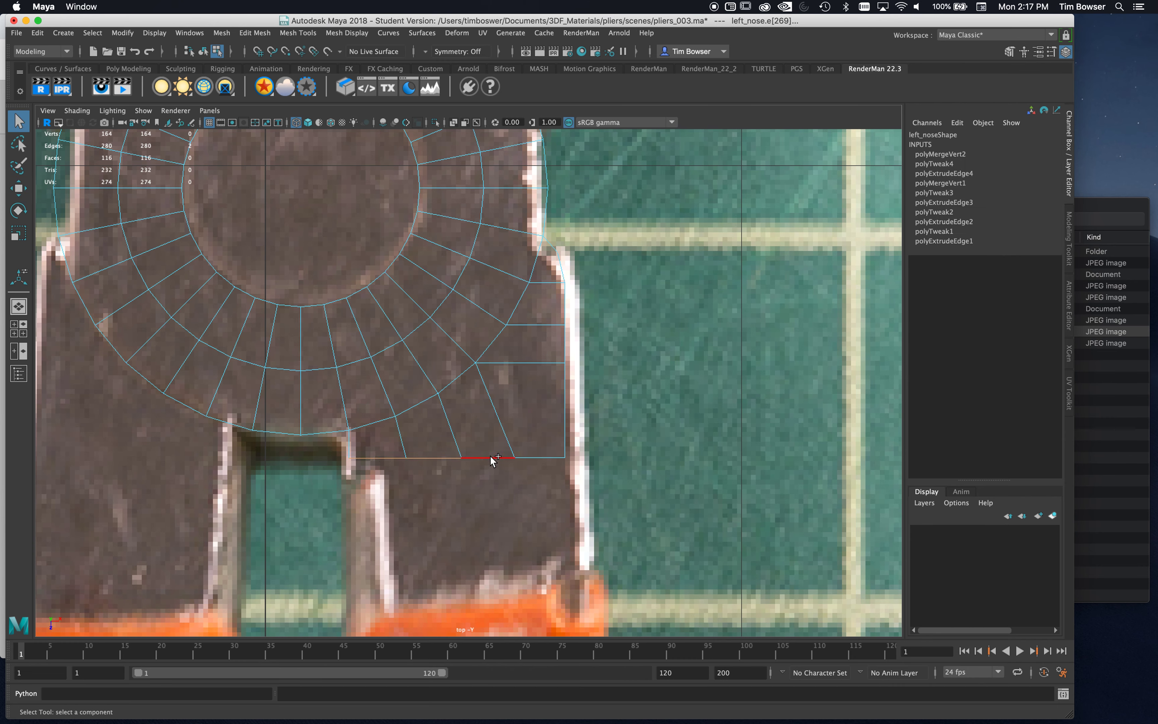
shift+right_drag(543, 464, 526, 496)
drag(456, 510, 455, 661)
alt+middle_drag(459, 661, 500, 398)
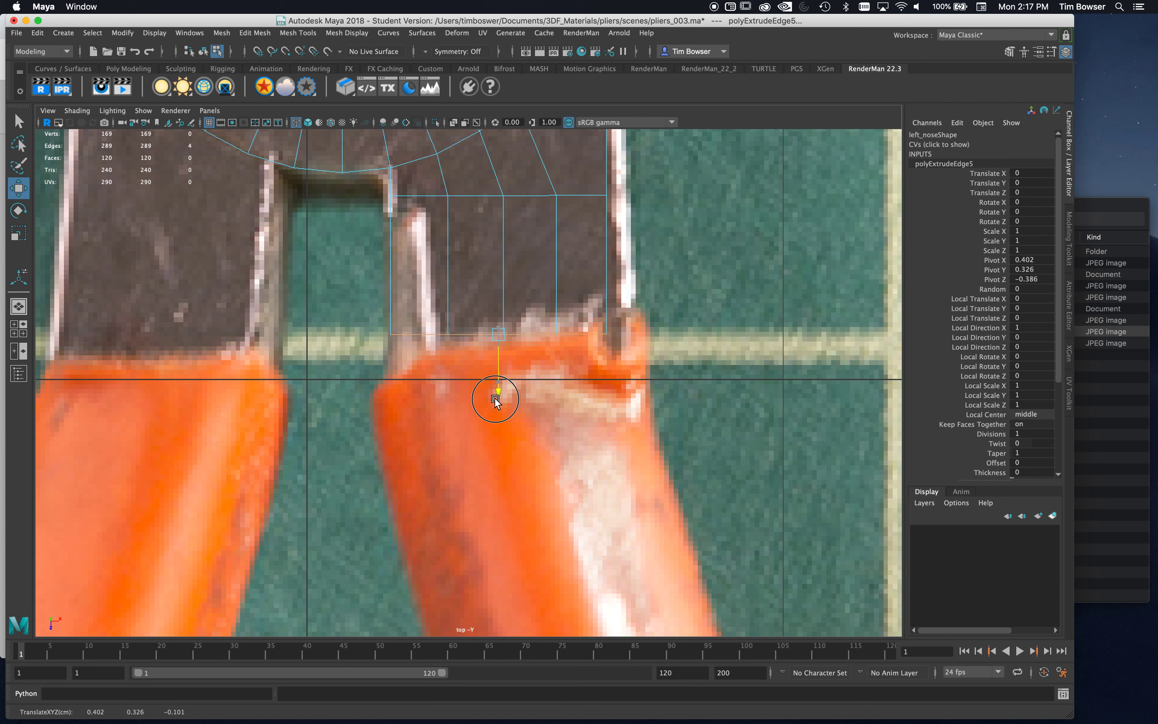
drag(495, 401, 497, 466)
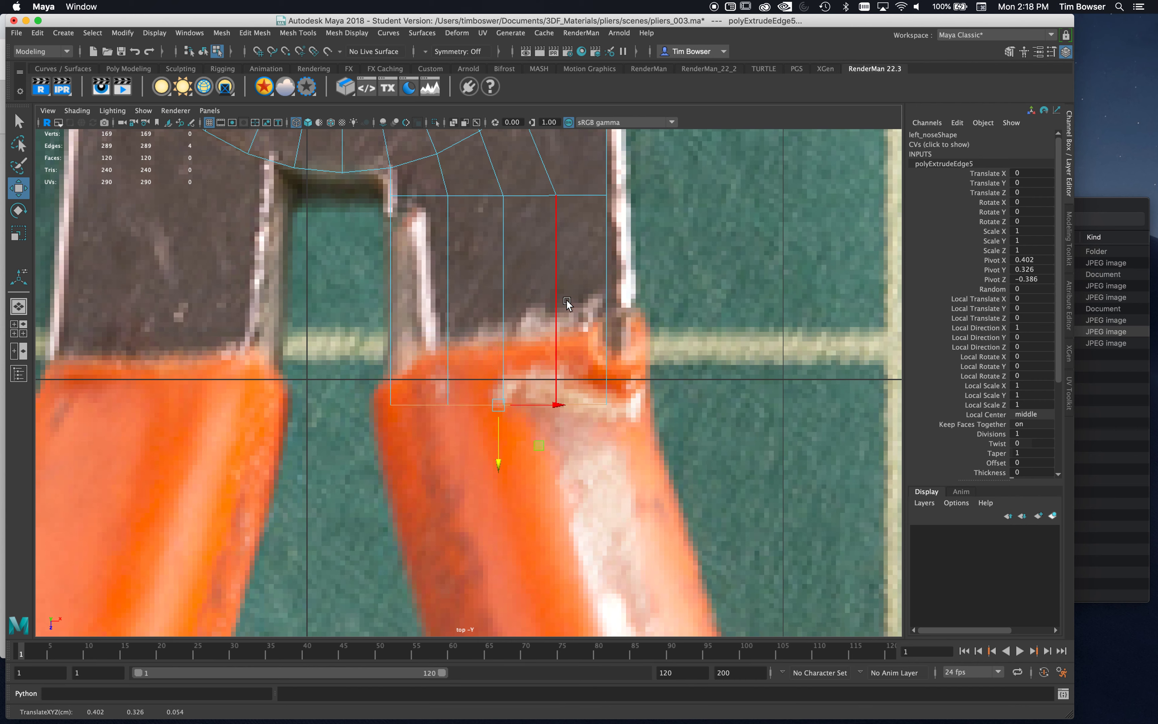
Step: Insert a horizontal edge loop across the newly extruded strip and set its weight to 0.5
right_drag(555, 294, 504, 308)
drag(504, 307, 504, 299)
key(w)
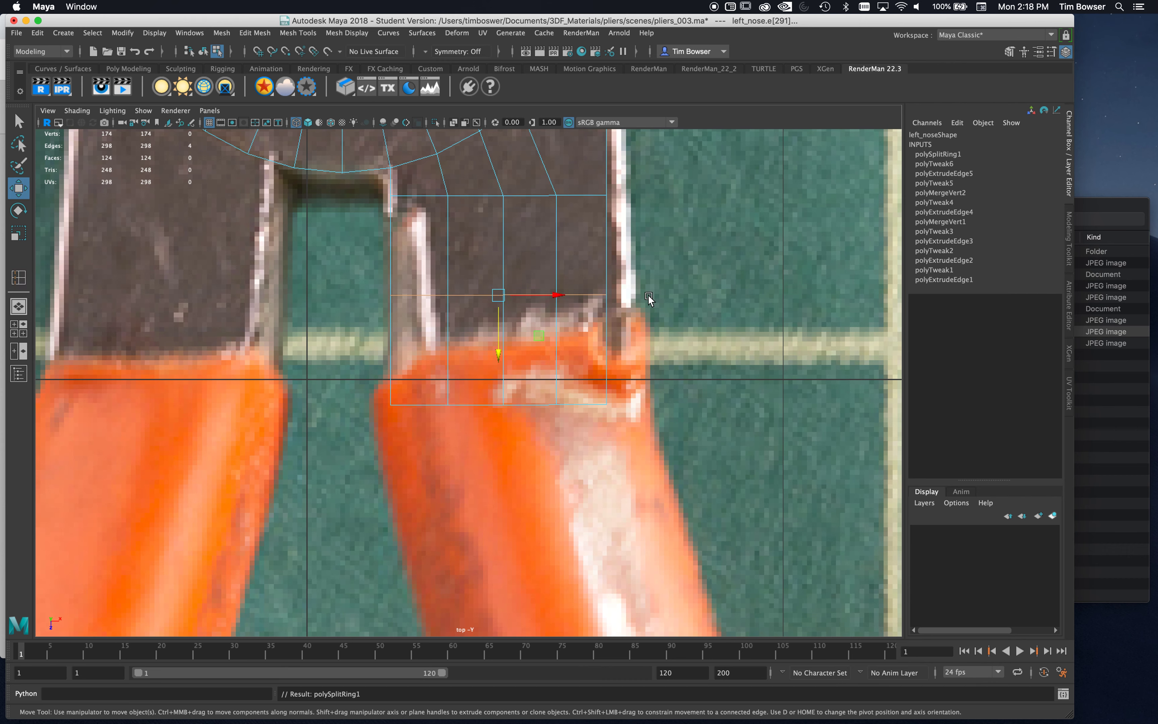
click(938, 154)
double_click(1043, 164)
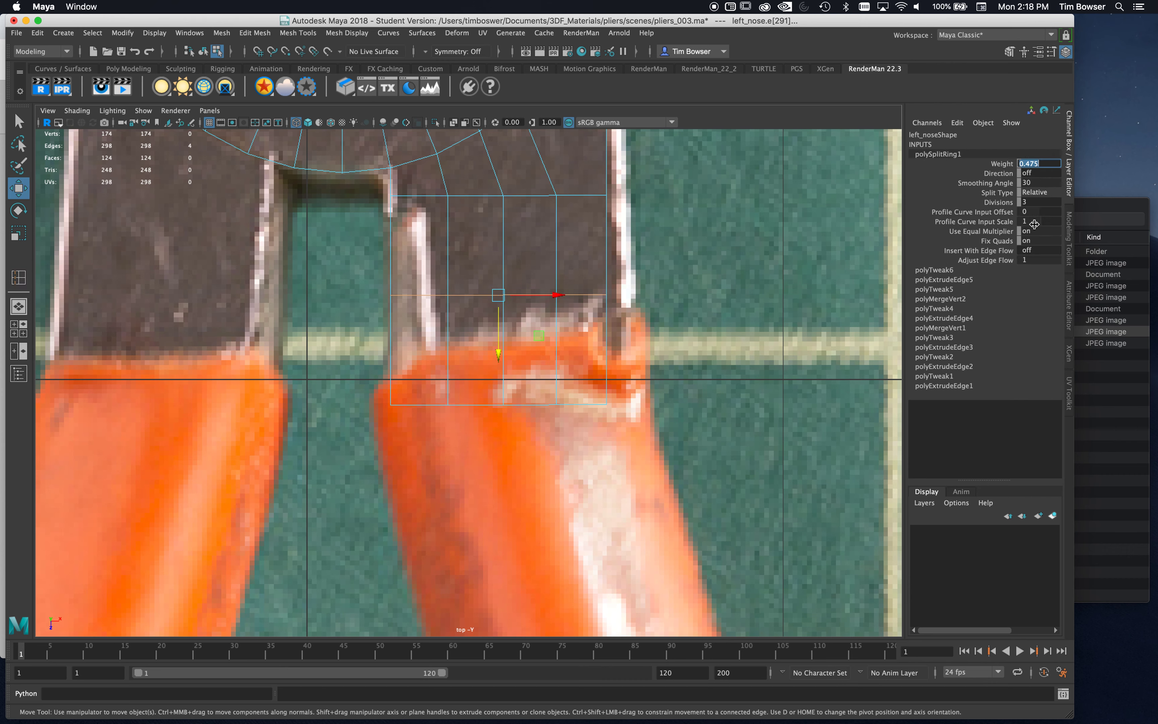
text(0.5)
key(Return)
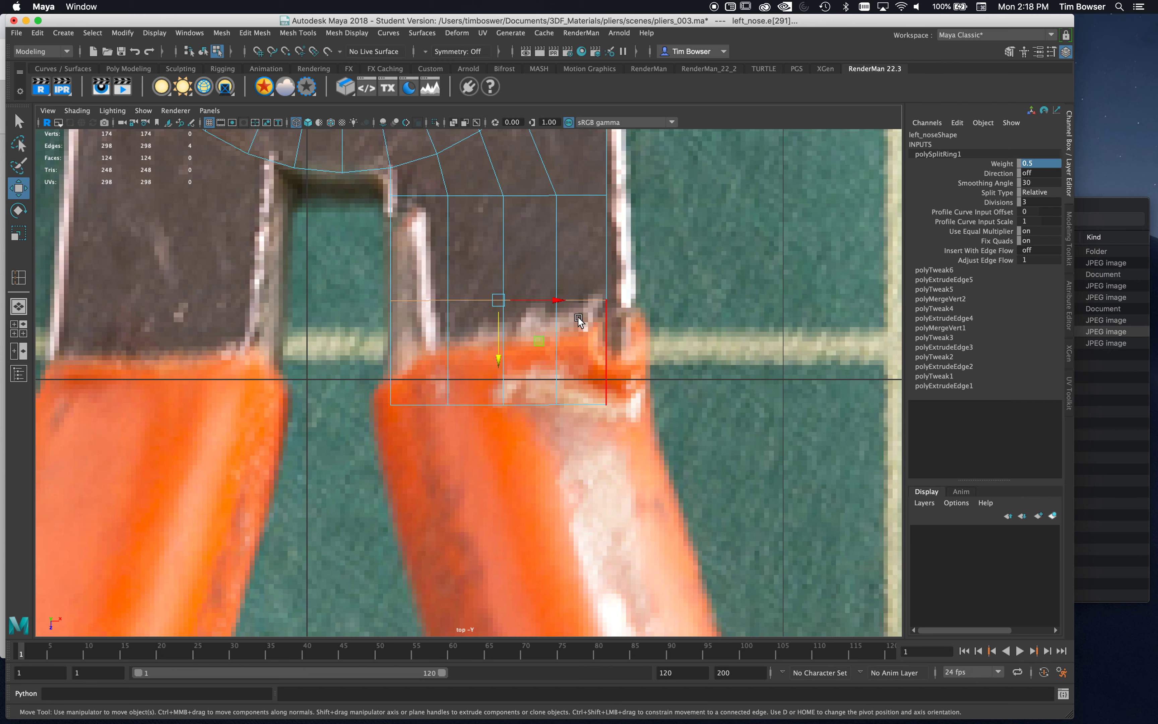
Step: View the whole nose mesh in perspective and set the Insert Edge Loop Tool to multiple edge loops
right_drag(578, 197, 618, 177)
key(space)
key(space)
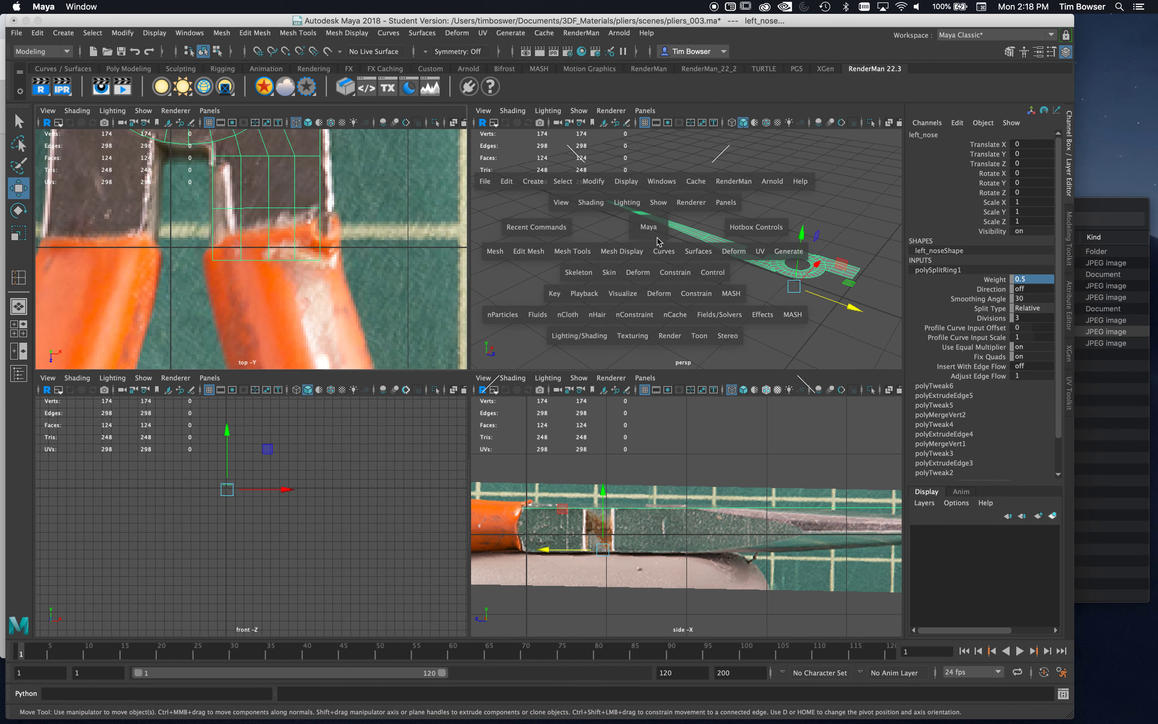
alt+drag(754, 326, 452, 405)
alt+right_drag(536, 413, 699, 426)
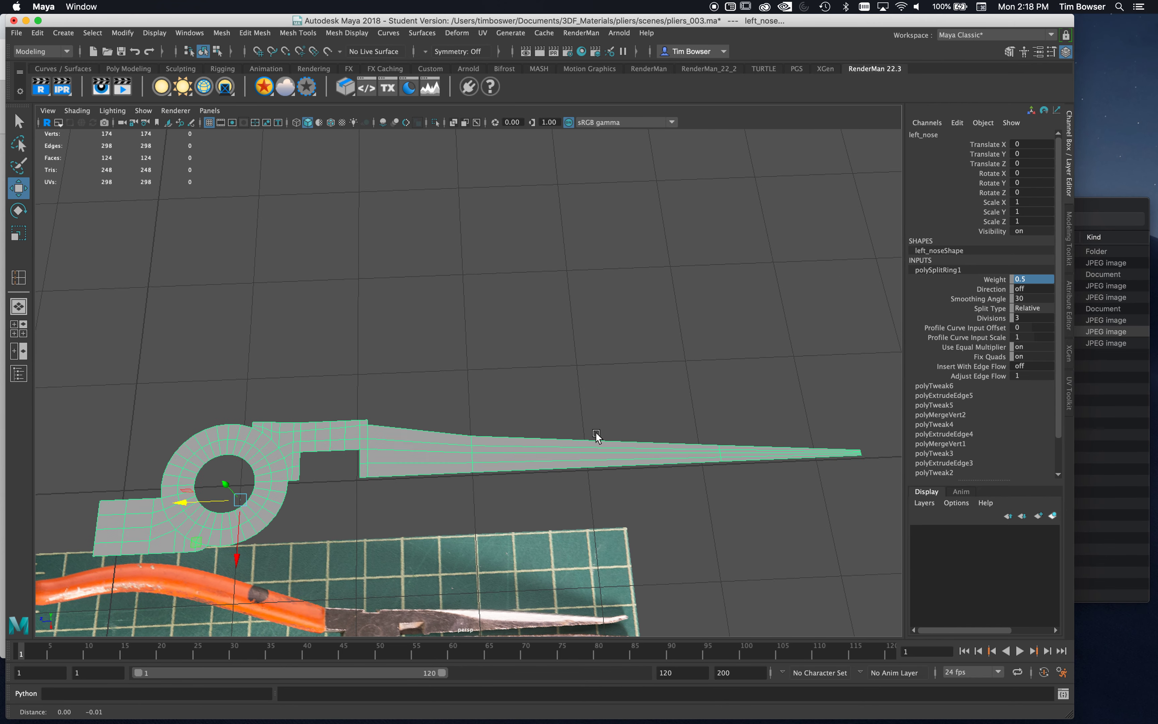
alt+middle_drag(592, 443, 675, 381)
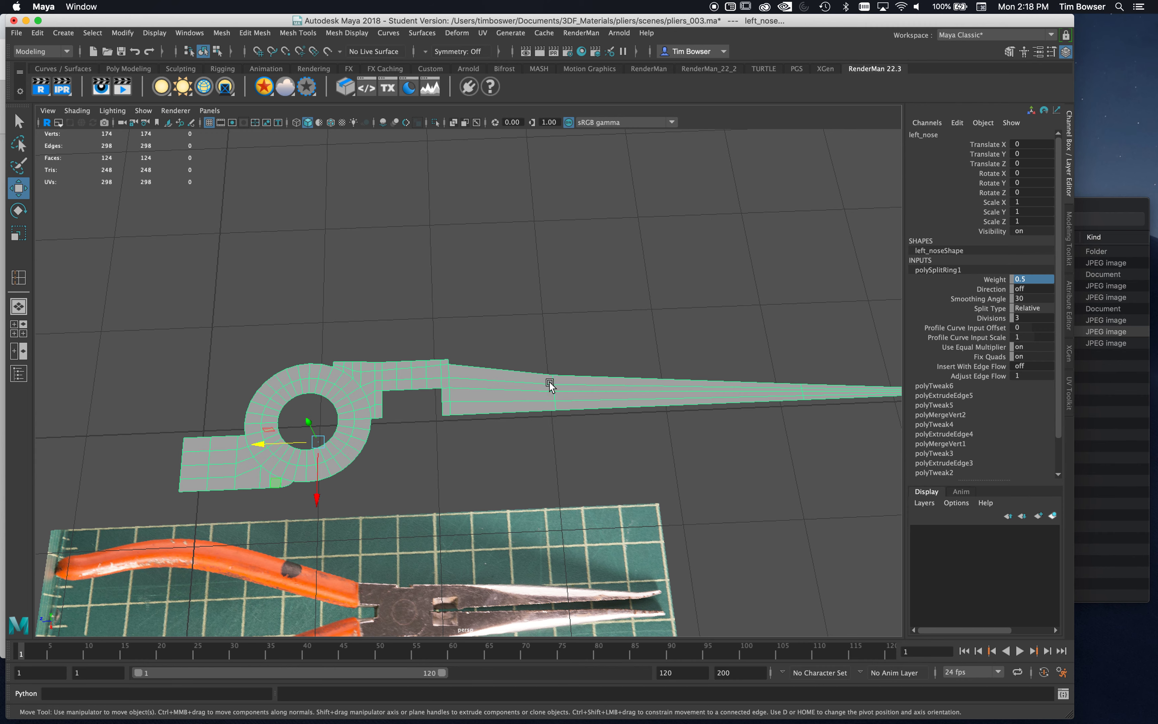
alt+drag(574, 452, 559, 466)
alt+middle_drag(558, 465, 480, 464)
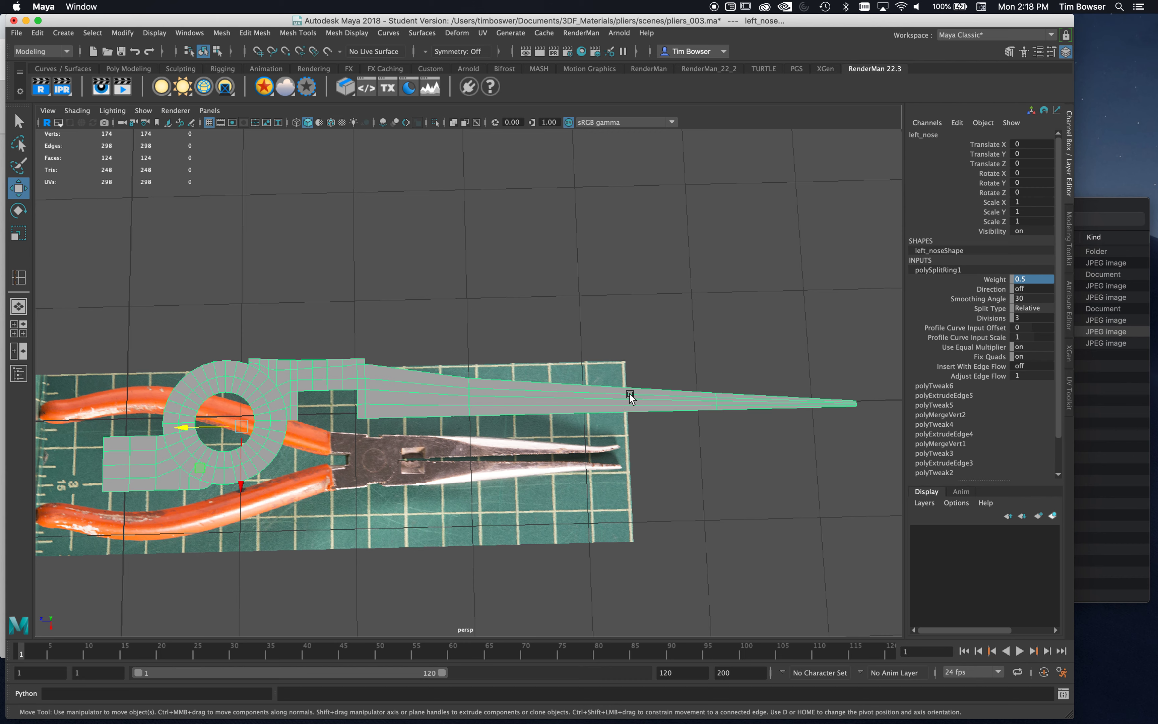
shift+right_click(408, 387)
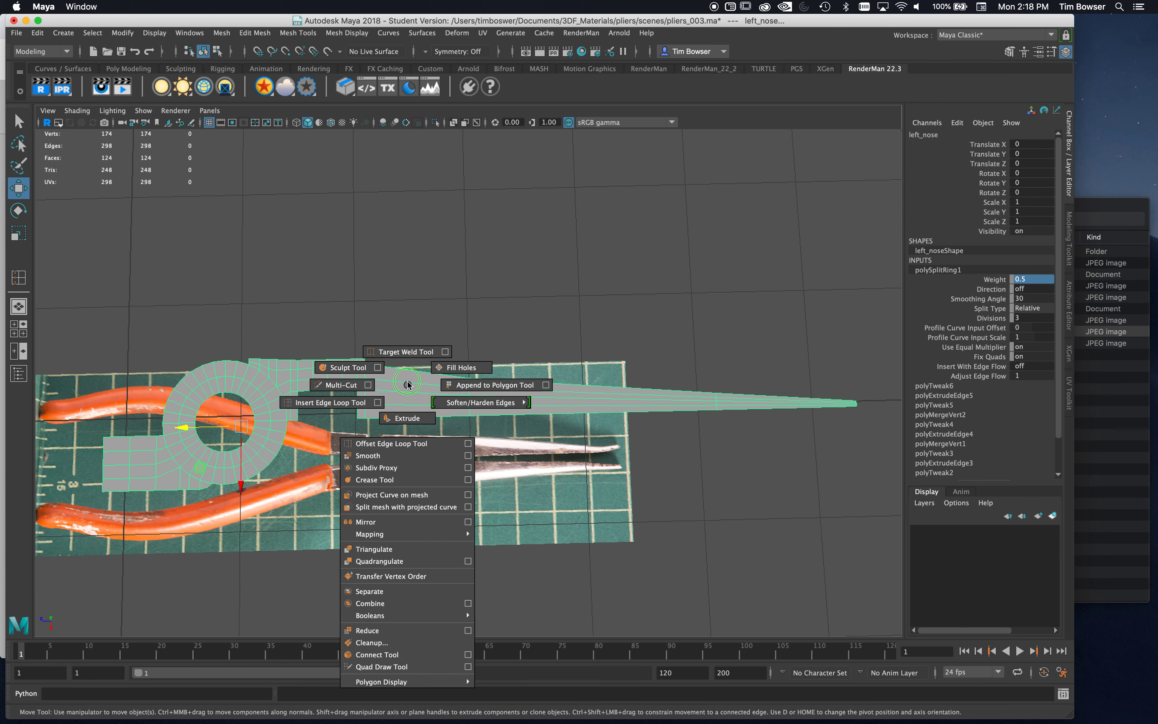
click(377, 402)
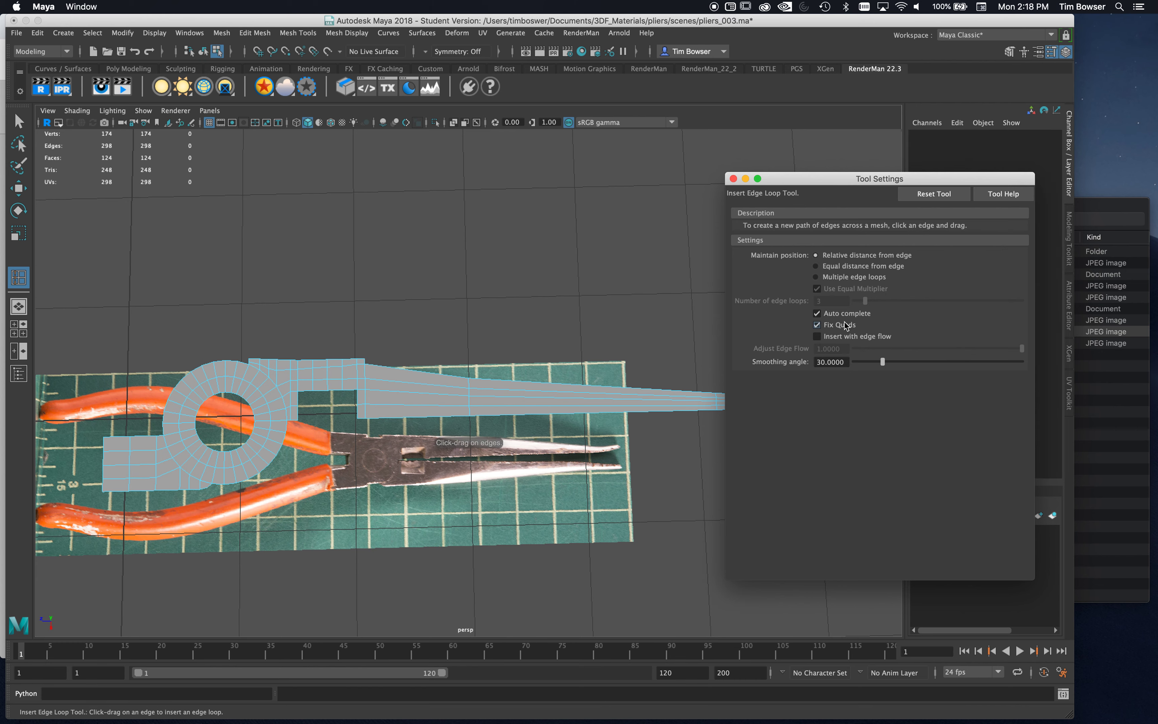
click(816, 278)
Step: Set the number of edge loops to 3 and insert them across the wide rear section of the nose
click(833, 301)
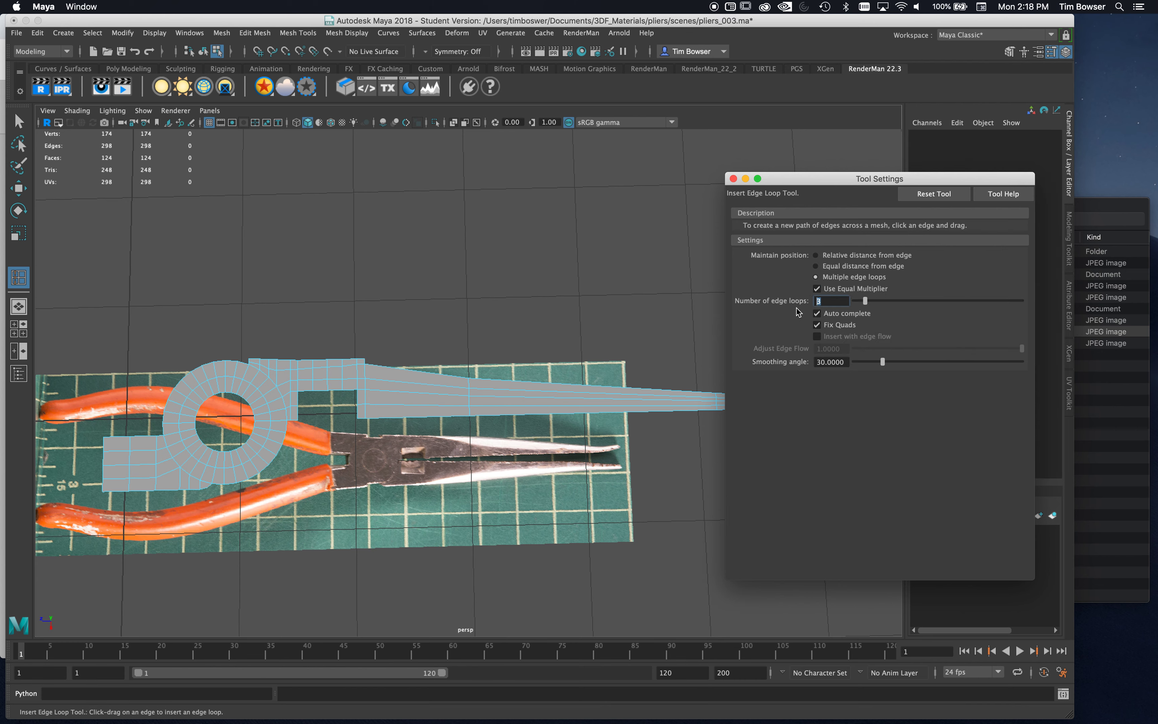
click(417, 396)
key(ctrl+z)
click(830, 302)
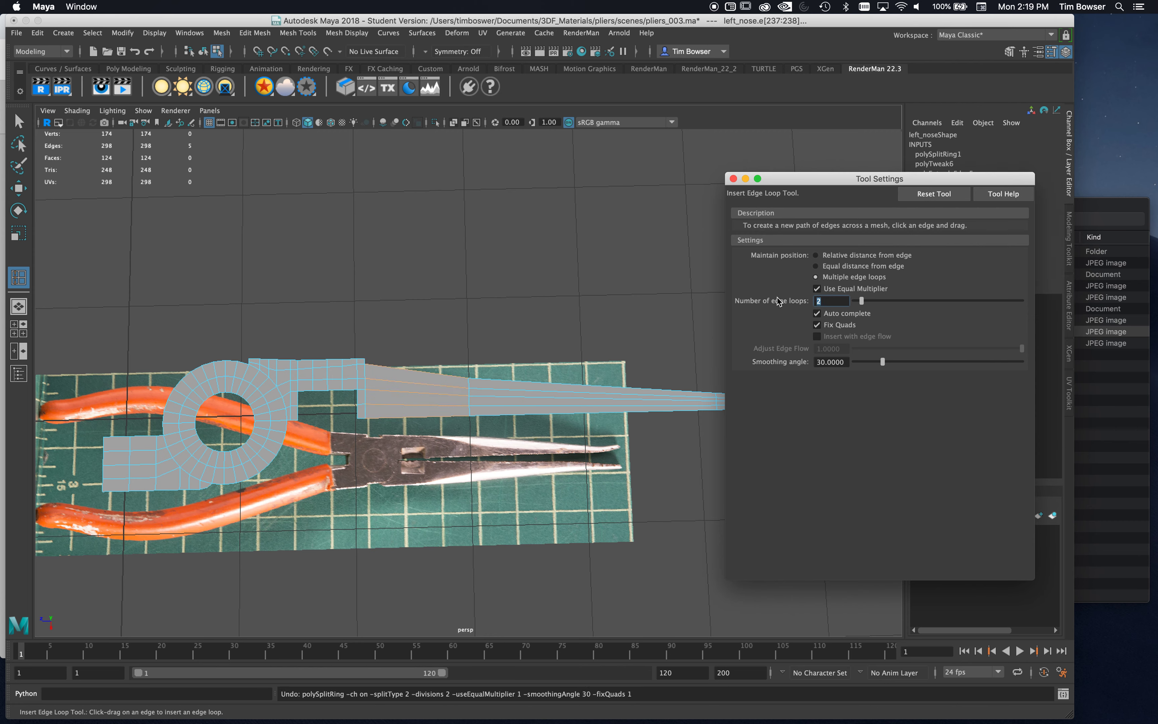
click(414, 397)
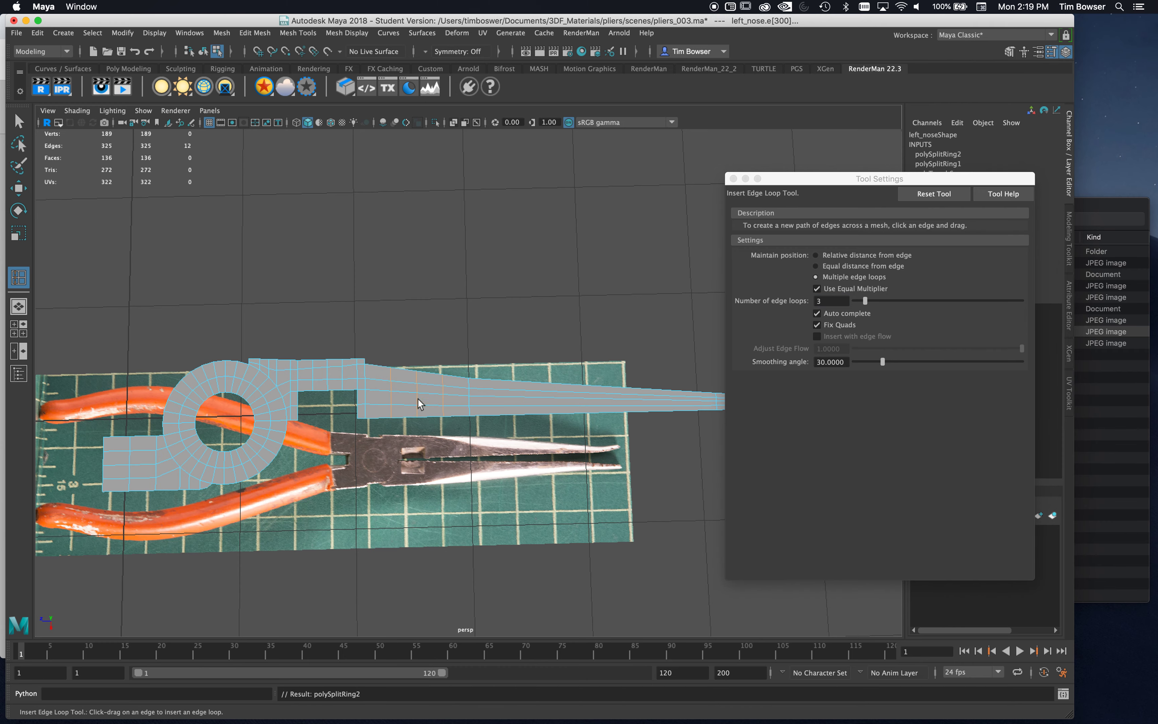
Step: Insert six edge loops across the nose's long middle section and three across its tip section
alt+middle_drag(471, 467, 363, 492)
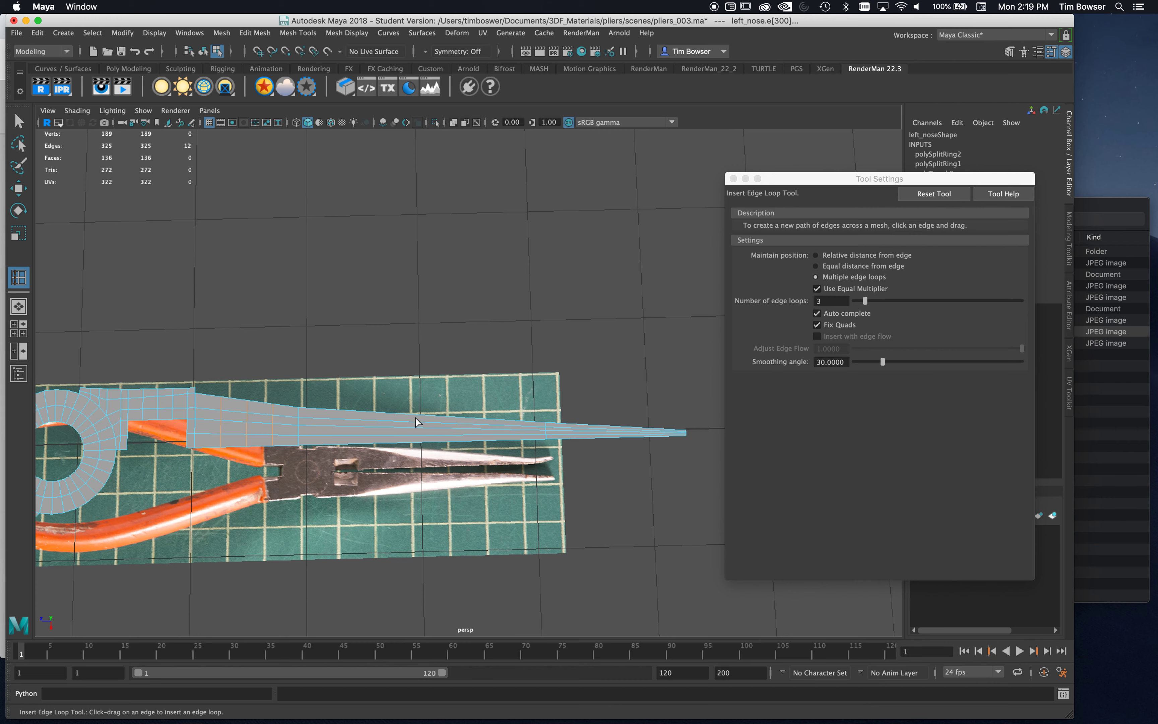
click(832, 302)
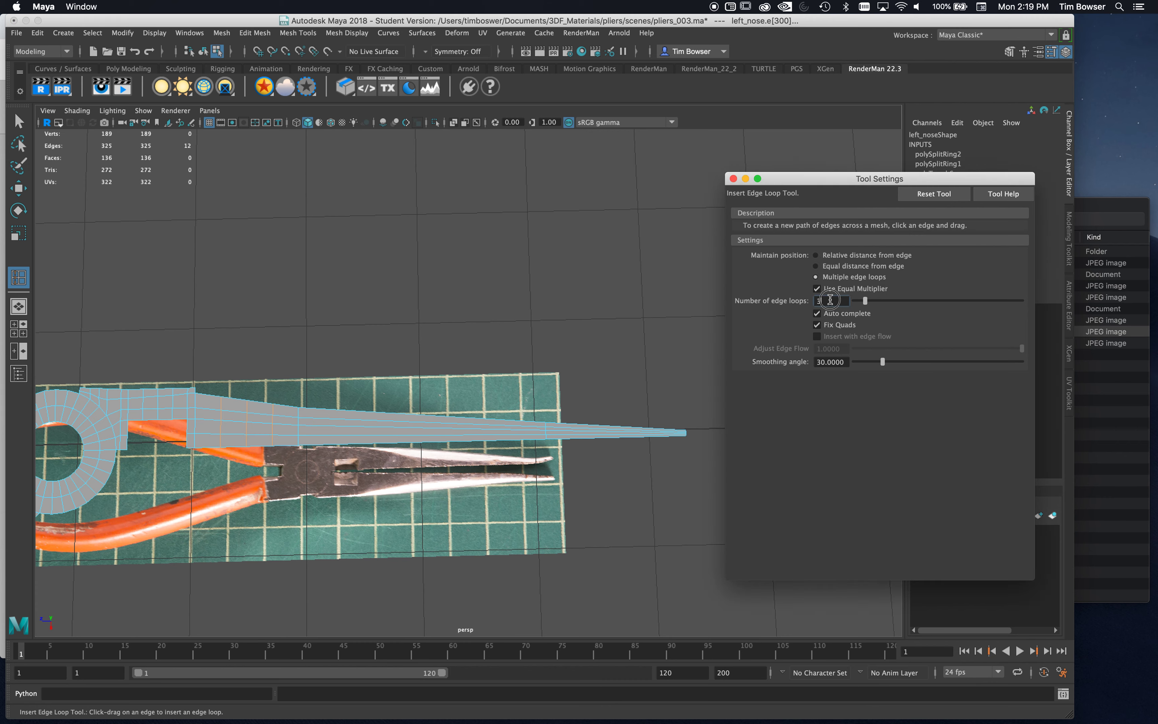
click(372, 431)
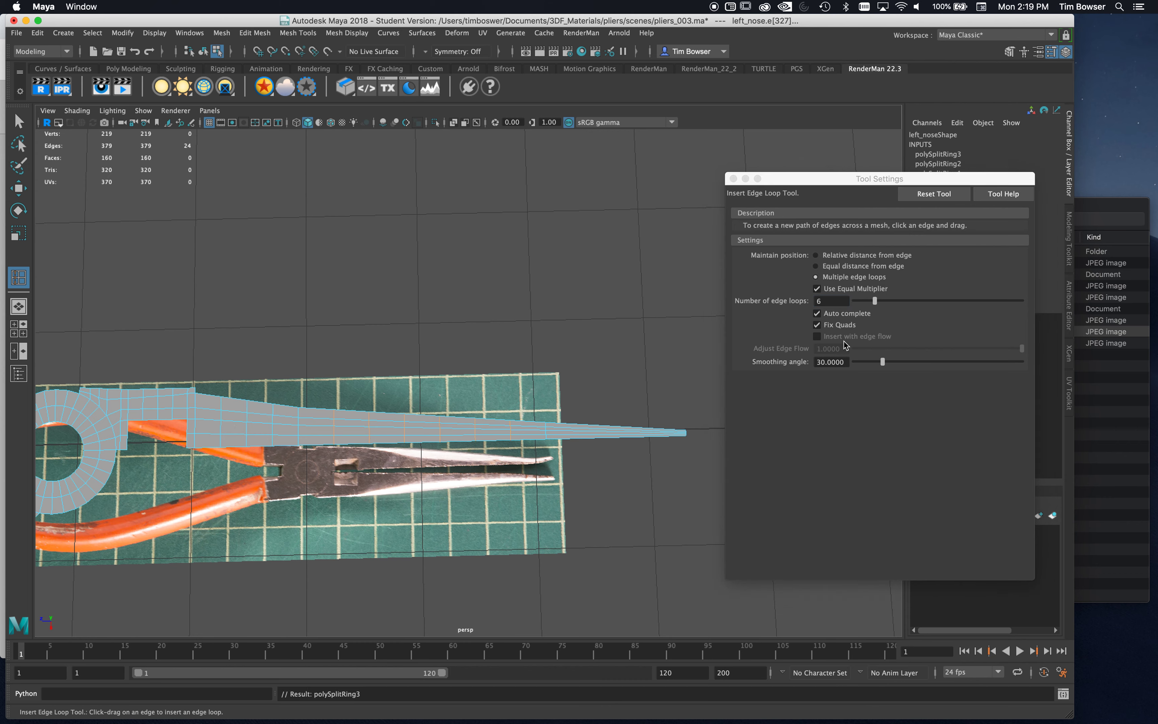
click(834, 302)
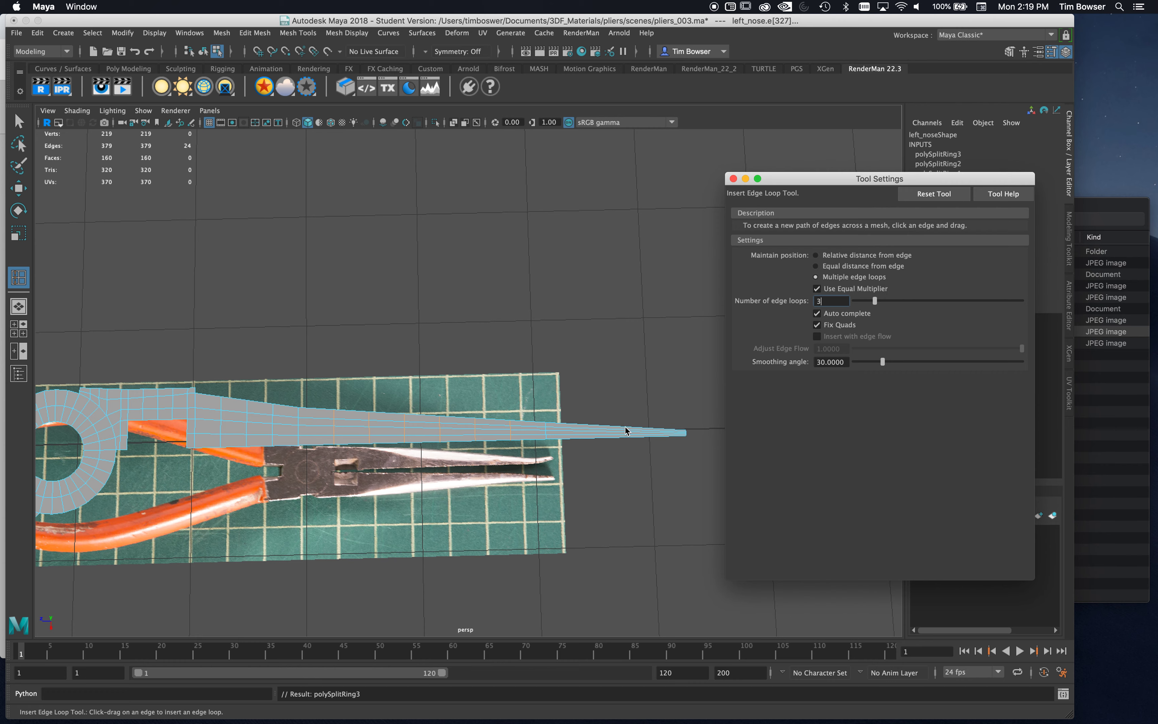
click(613, 434)
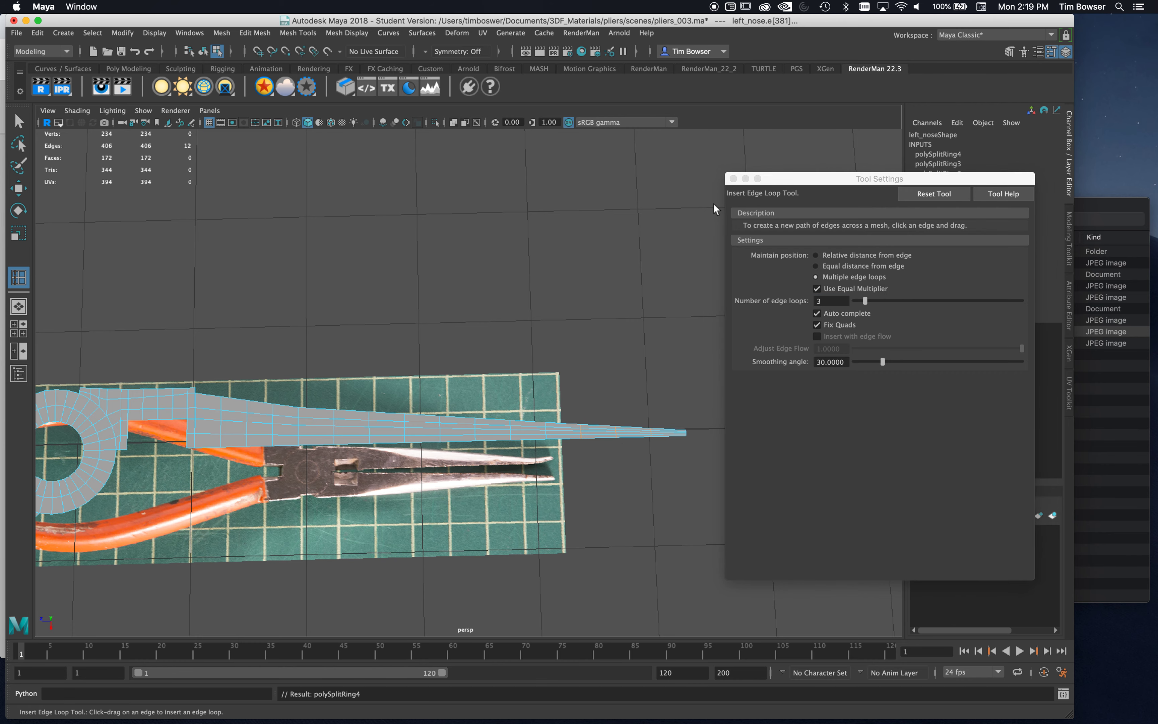
Step: Set the Insert Edge Loop Tool back to relative distance from edge and close its settings
click(732, 178)
alt+drag(624, 382, 632, 338)
right_drag(438, 393, 413, 429)
right_click(451, 409)
click(452, 409)
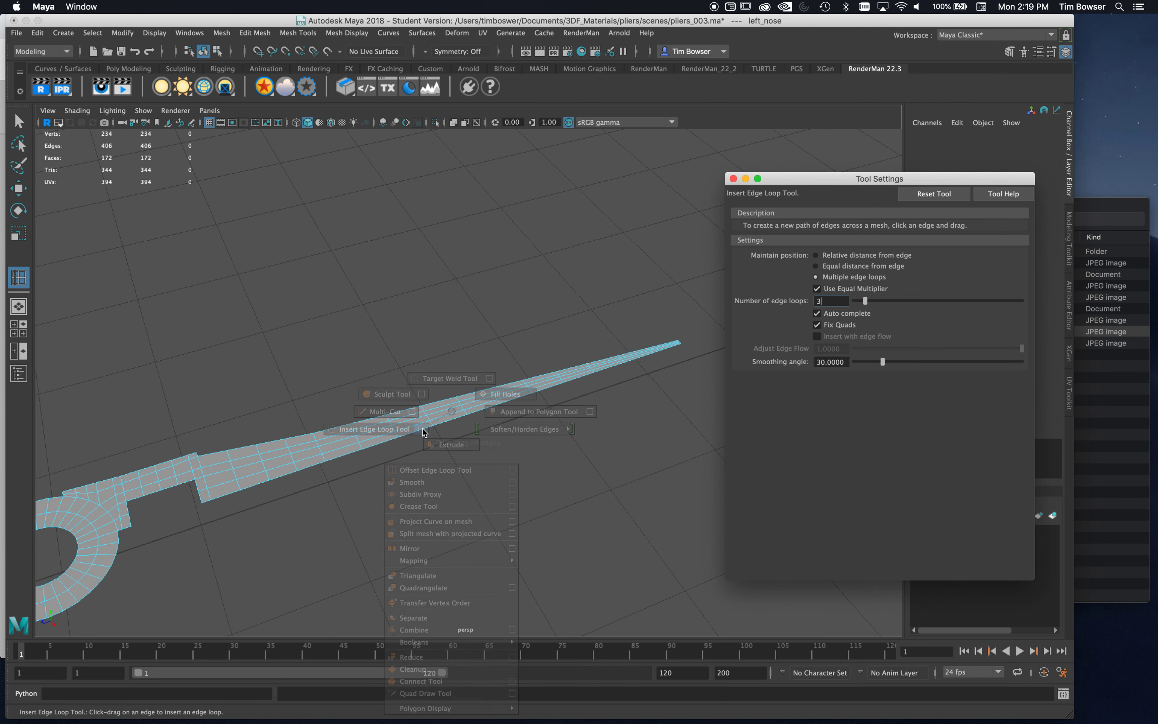
click(815, 255)
click(733, 178)
Step: In the top view, scale the vertex row between the nose's rear and middle sections widthwise about its inner-edge vertex to fit the photo
alt+drag(713, 336, 478, 412)
key(space)
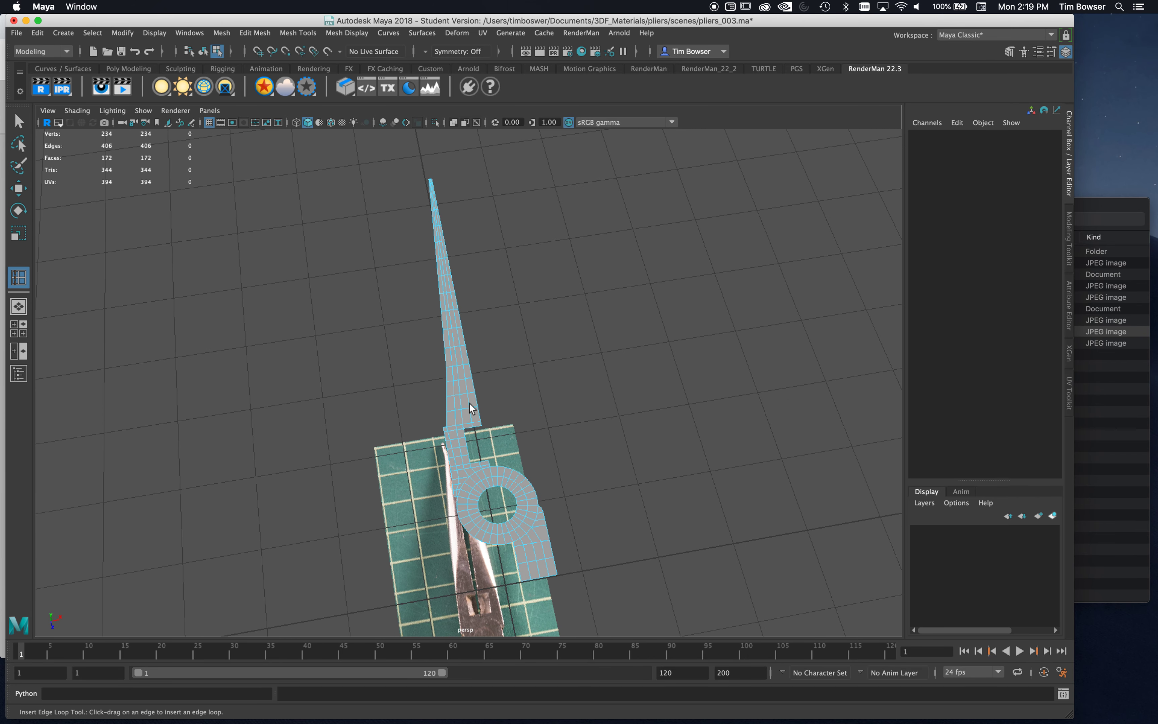
key(space)
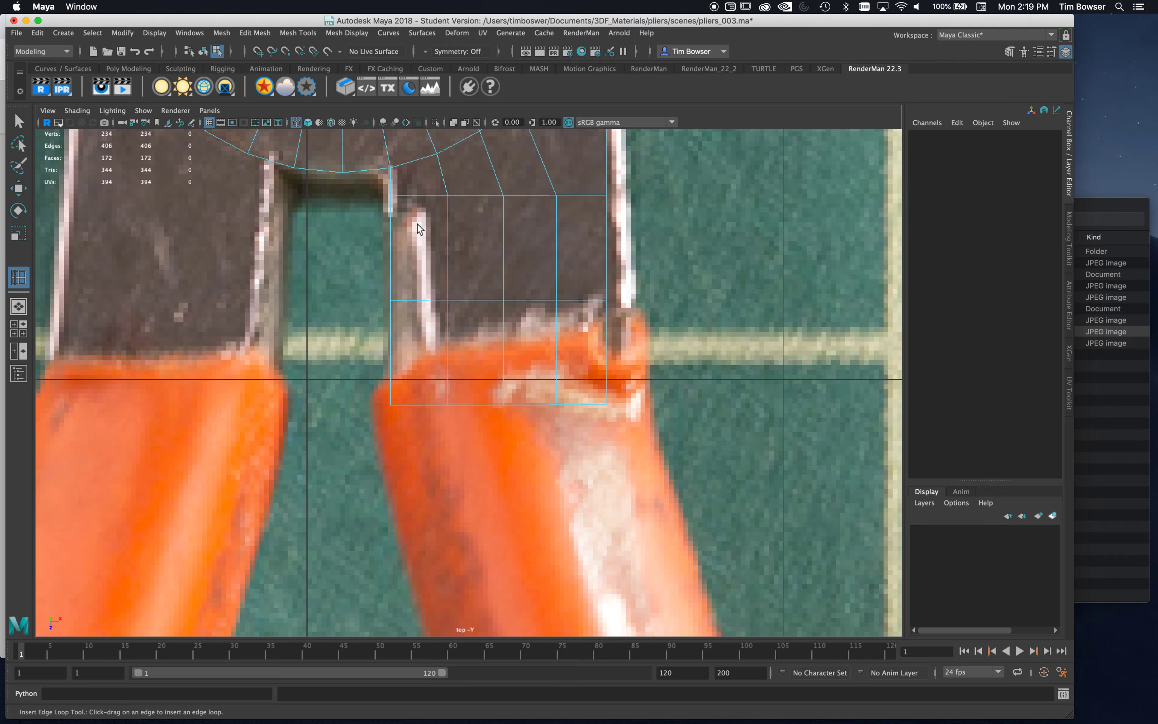
alt+middle_drag(470, 184, 476, 330)
alt+right_drag(476, 331, 401, 237)
alt+middle_drag(388, 170, 356, 421)
alt+right_drag(356, 422, 511, 341)
alt+middle_drag(465, 330, 500, 480)
alt+middle_drag(439, 451, 462, 285)
alt+right_drag(468, 412, 370, 382)
key(w)
drag(369, 382, 463, 420)
key(d)
key(v)
drag(475, 399, 499, 399)
key(r)
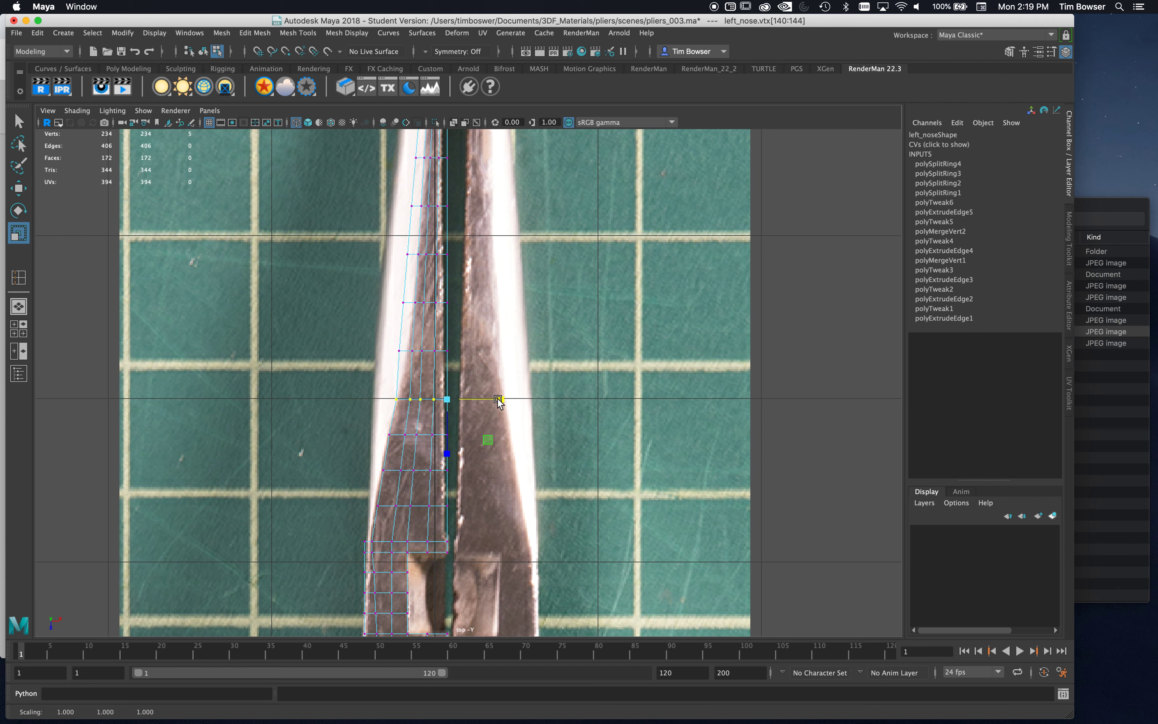
Step: Scale the first two vertex rows of the nose's middle section widthwise about their inner-edge vertices to follow the photo
drag(374, 326, 495, 354)
key(d)
key(v)
alt+middle_drag(475, 286, 472, 387)
drag(380, 405, 447, 412)
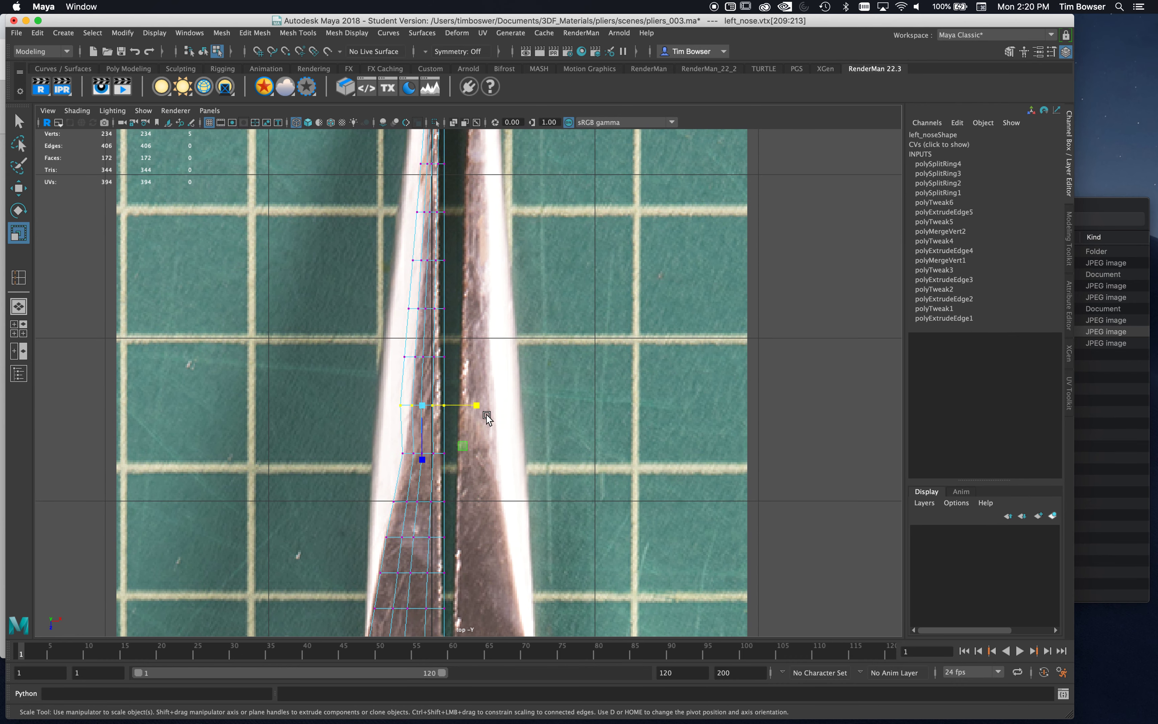
key(d)
key(v)
drag(462, 405, 482, 407)
drag(498, 406, 489, 407)
Step: Scale the third, fourth and fifth vertex rows of the middle section widthwise about their inner-edge vertices
drag(399, 349, 485, 357)
key(d)
alt+middle_drag(483, 333, 494, 435)
drag(467, 401, 407, 421)
key(d)
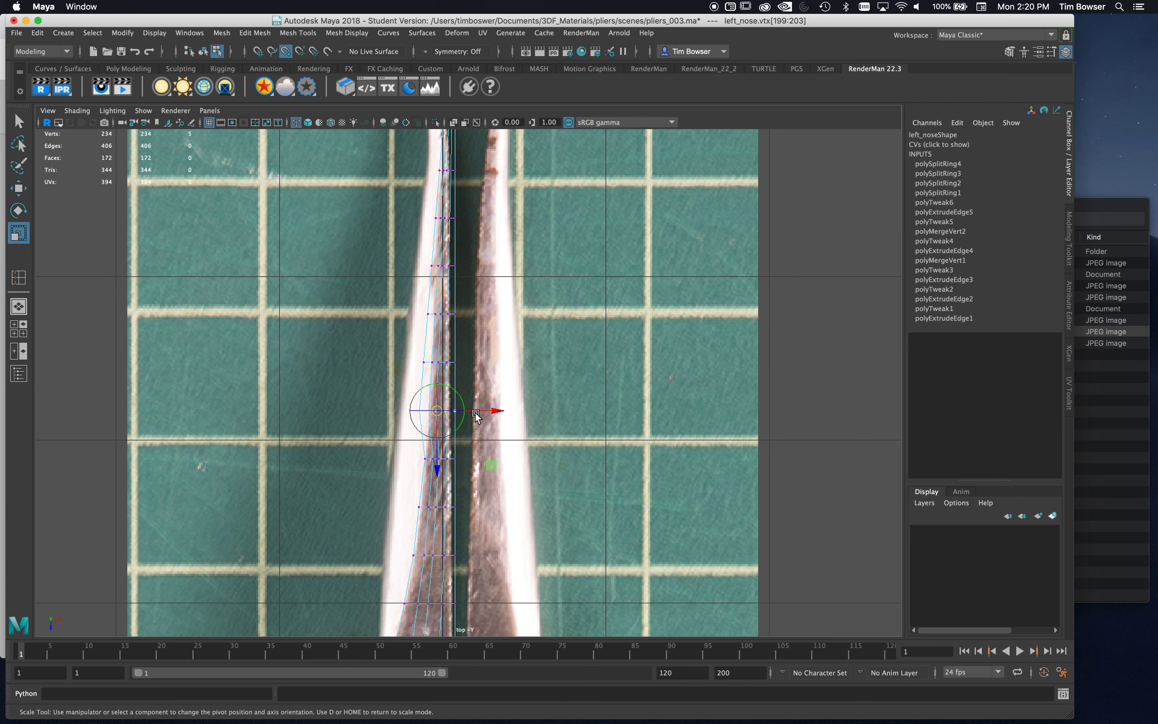
mouse_move(480, 410)
mouse_down()
mouse_move(463, 410)
mouse_move(509, 411)
mouse_move(494, 409)
mouse_up()
drag(464, 350, 494, 366)
key(d)
key(d)
alt+middle_drag(476, 306, 483, 393)
Step: Scale the last middle-section row, the row bordering the tip section and the first tip row widthwise about their inner-edge vertices
drag(483, 389, 417, 411)
key(d)
key(v)
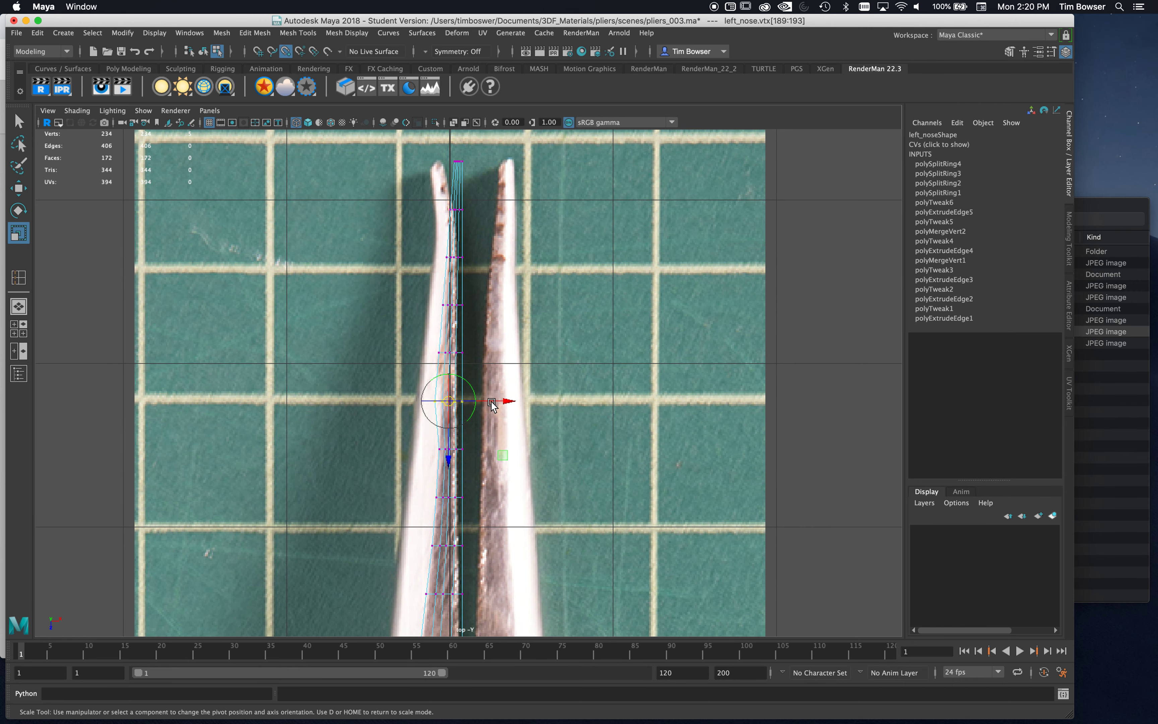
mouse_move(506, 407)
mouse_down()
mouse_move(518, 416)
mouse_move(508, 402)
mouse_up()
key(d)
drag(491, 325, 509, 354)
key(d)
drag(474, 291, 510, 307)
key(d)
key(v)
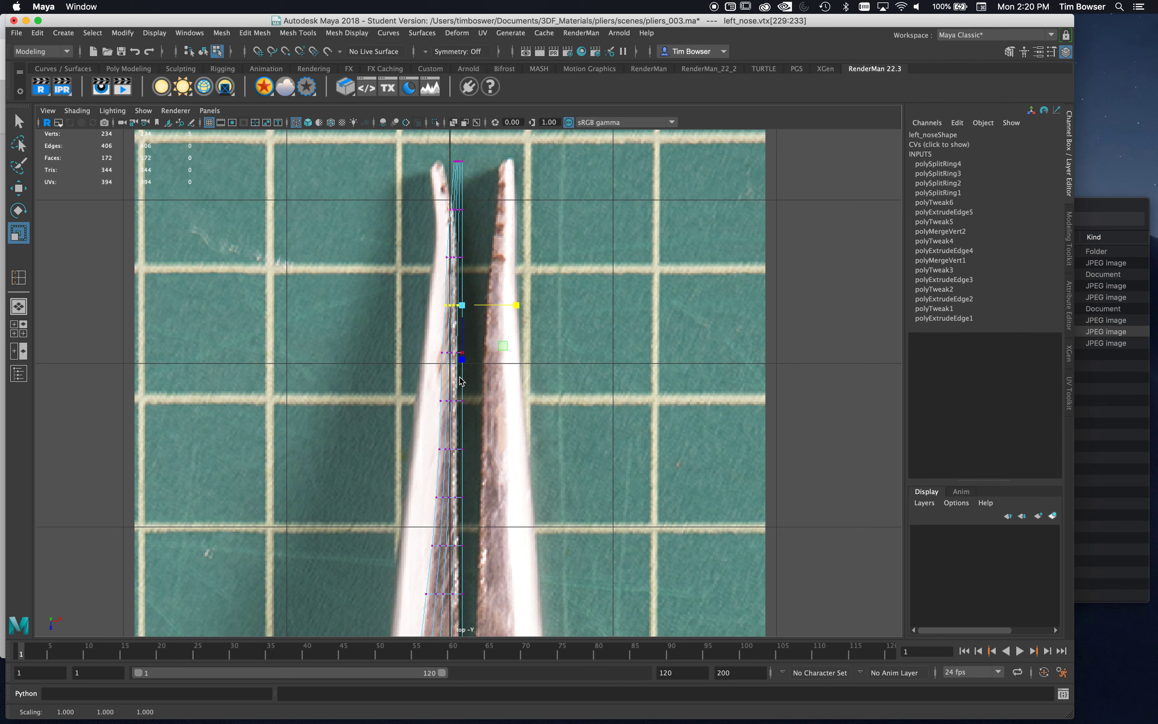
Step: In the side view, rotate the vertices of the nose's front half slightly downward about their rearmost row
key(space)
key(space)
alt+middle_drag(691, 452, 438, 493)
alt+right_drag(639, 464, 624, 467)
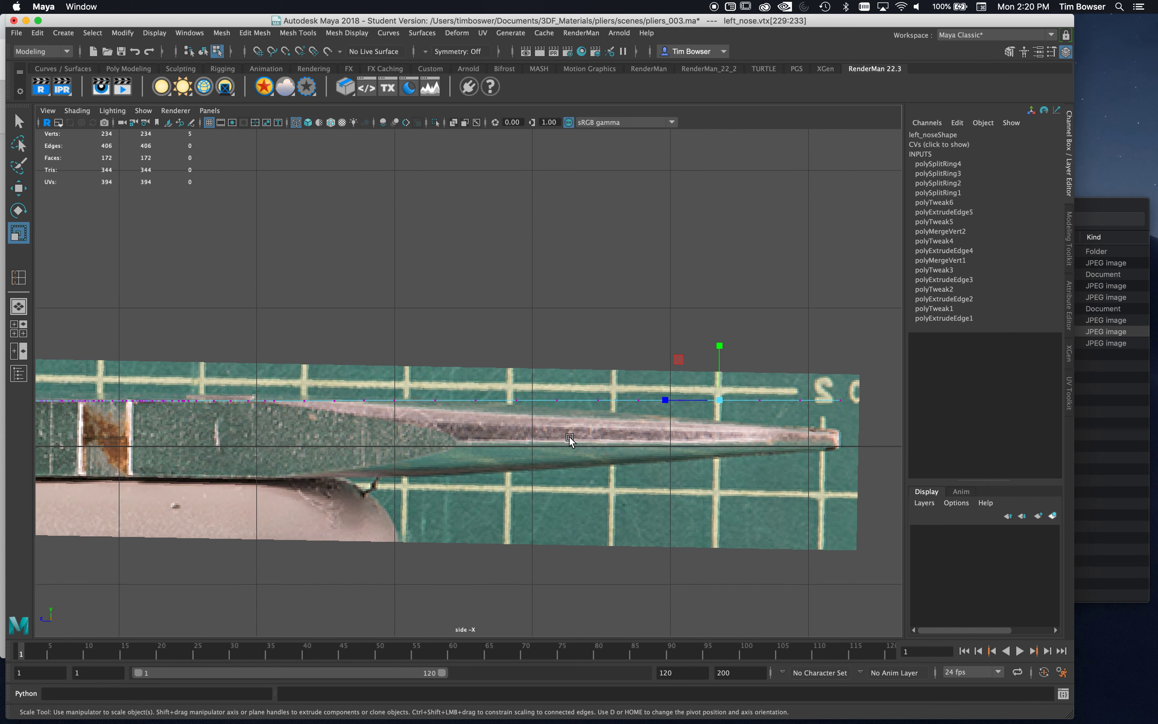
drag(875, 373, 425, 439)
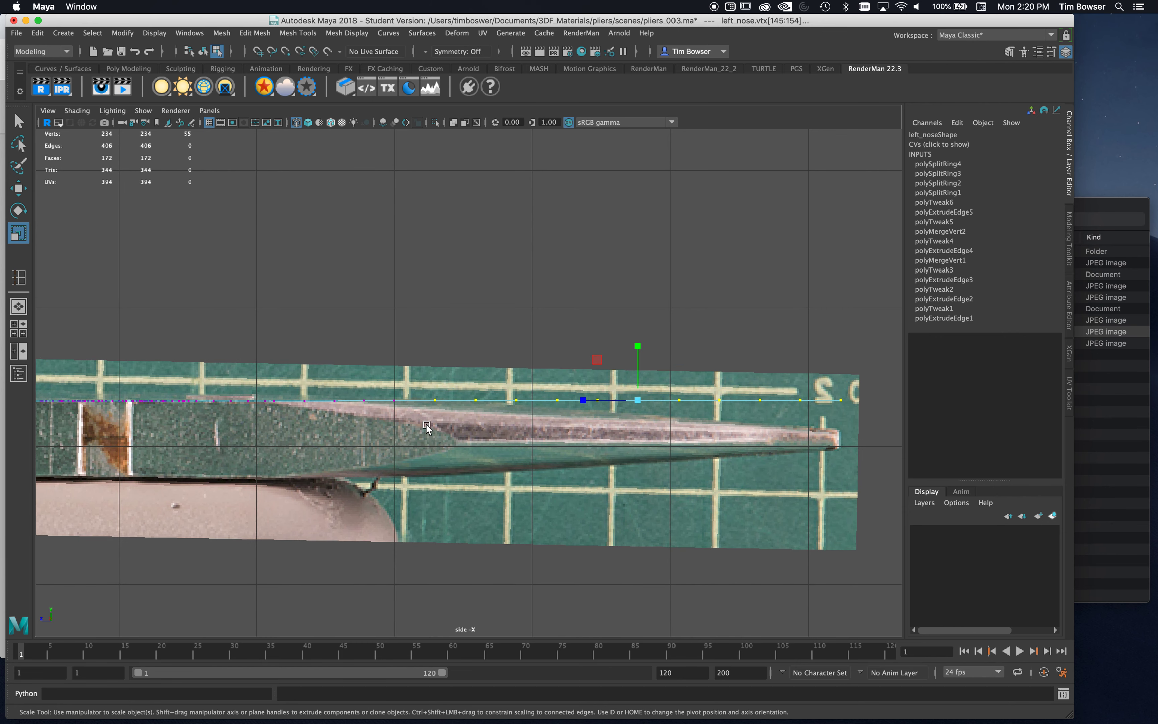
key(e)
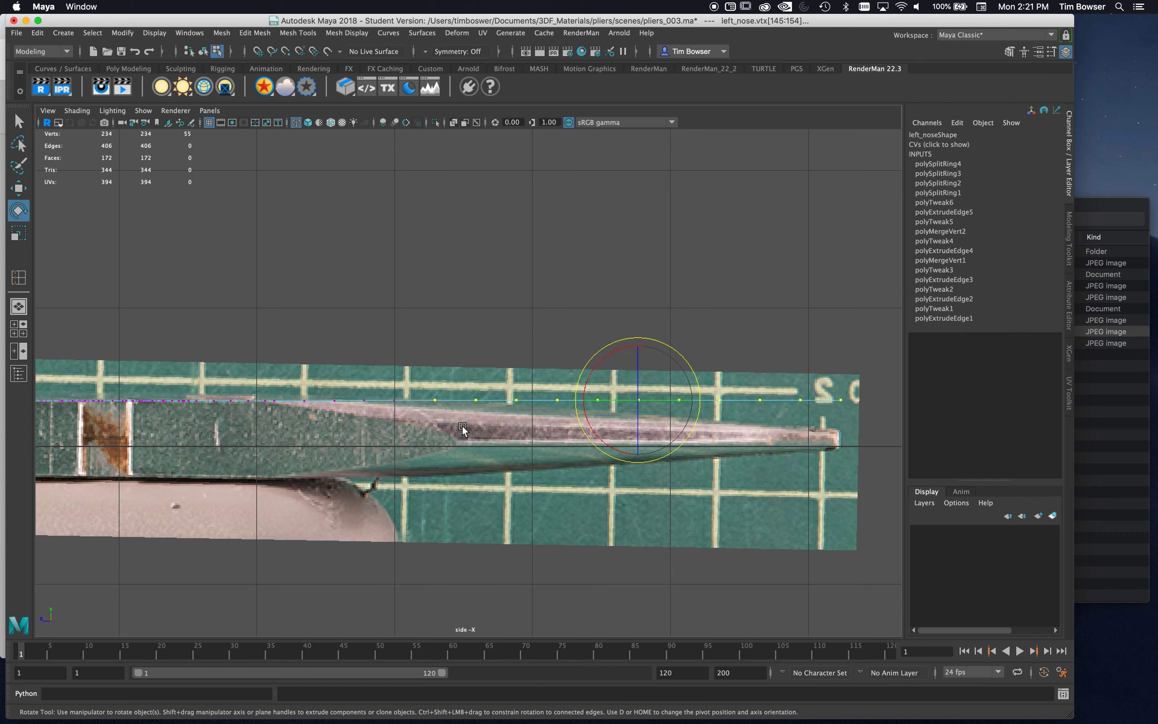
key(d)
key(v)
drag(584, 402, 432, 403)
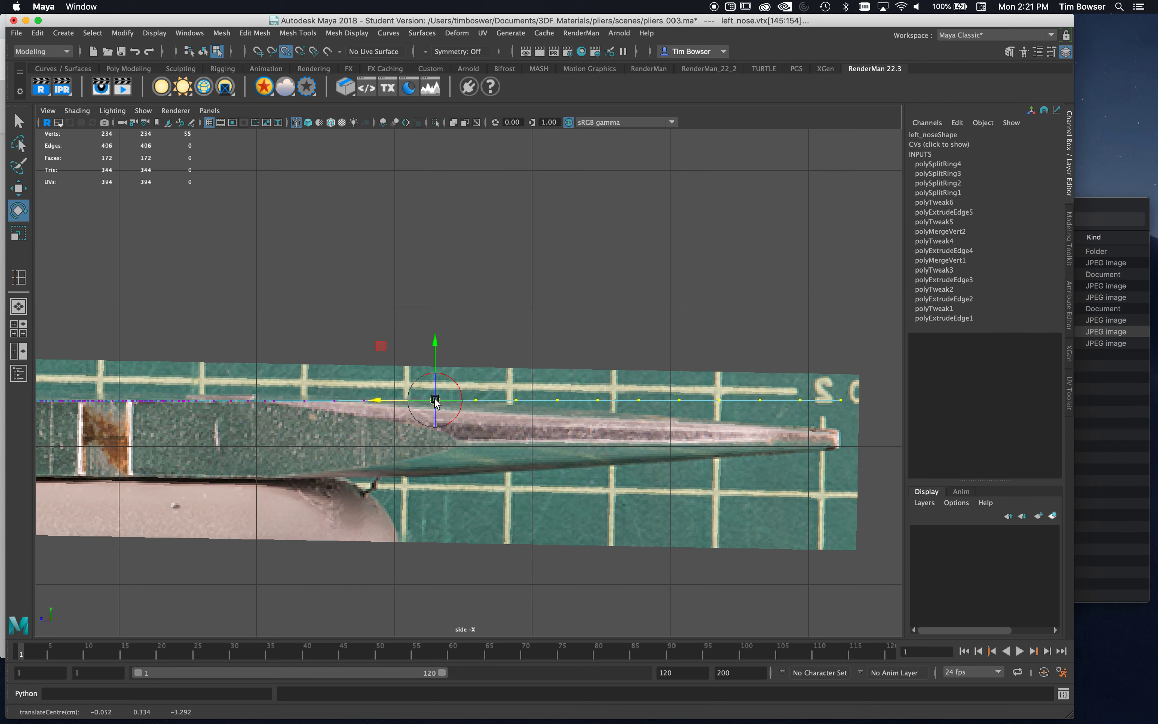
drag(487, 385, 489, 382)
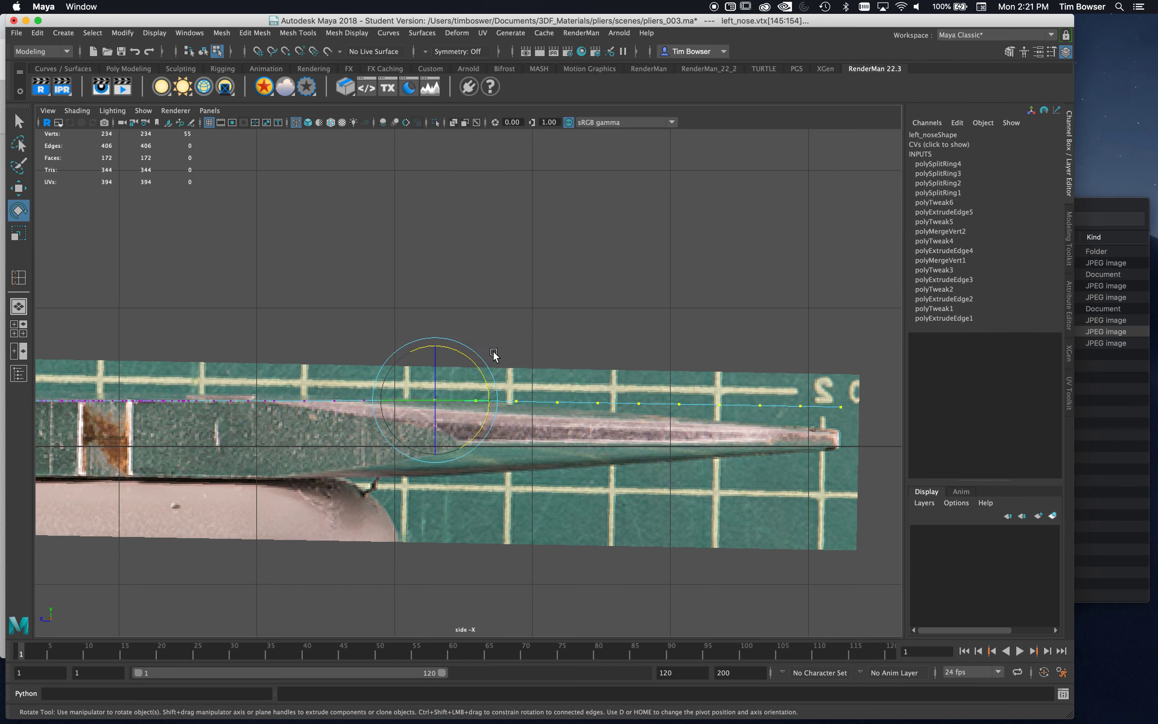
Step: Deselect the rearmost vertex row and rotate the remaining nose vertices further downward about the new rearmost row
ctrl+drag(369, 320, 449, 445)
key(d)
key(v)
drag(611, 405, 476, 382)
key(super+z)
key(d)
key(v)
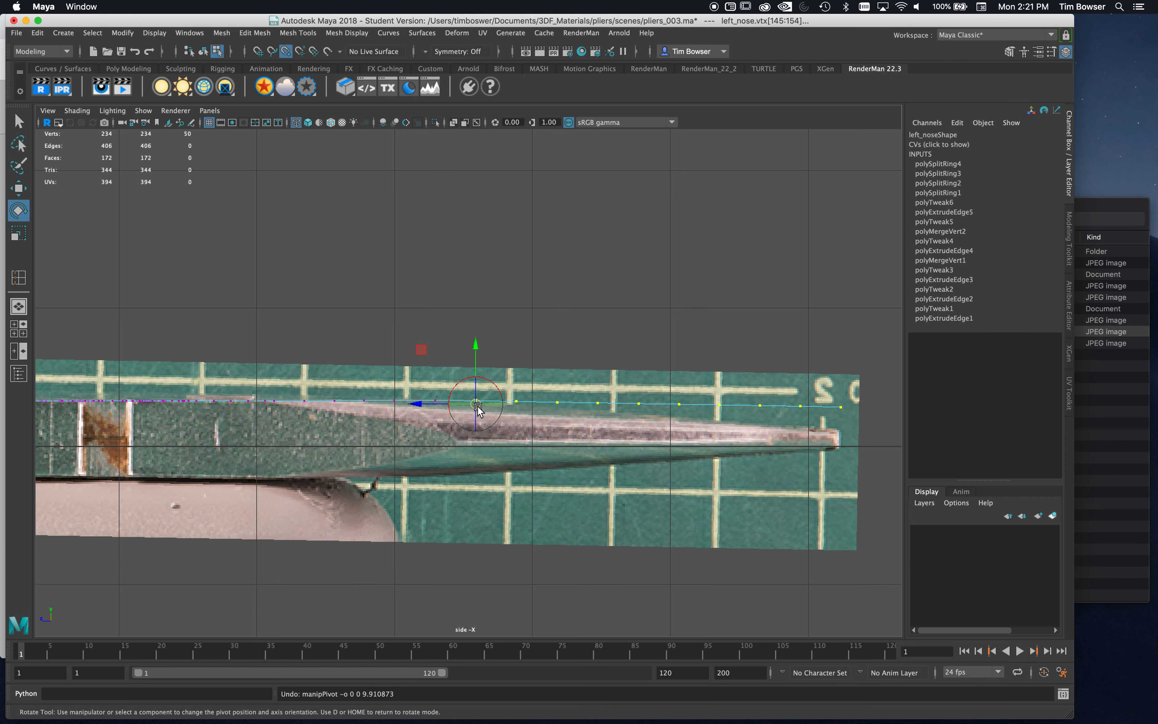
drag(477, 405, 478, 406)
drag(532, 369, 538, 381)
Step: Remove one more rear row from the selection, snap the pivot to the next row and rotate the front nose vertices down to the photo's tip
ctrl+drag(426, 312, 508, 446)
key(d)
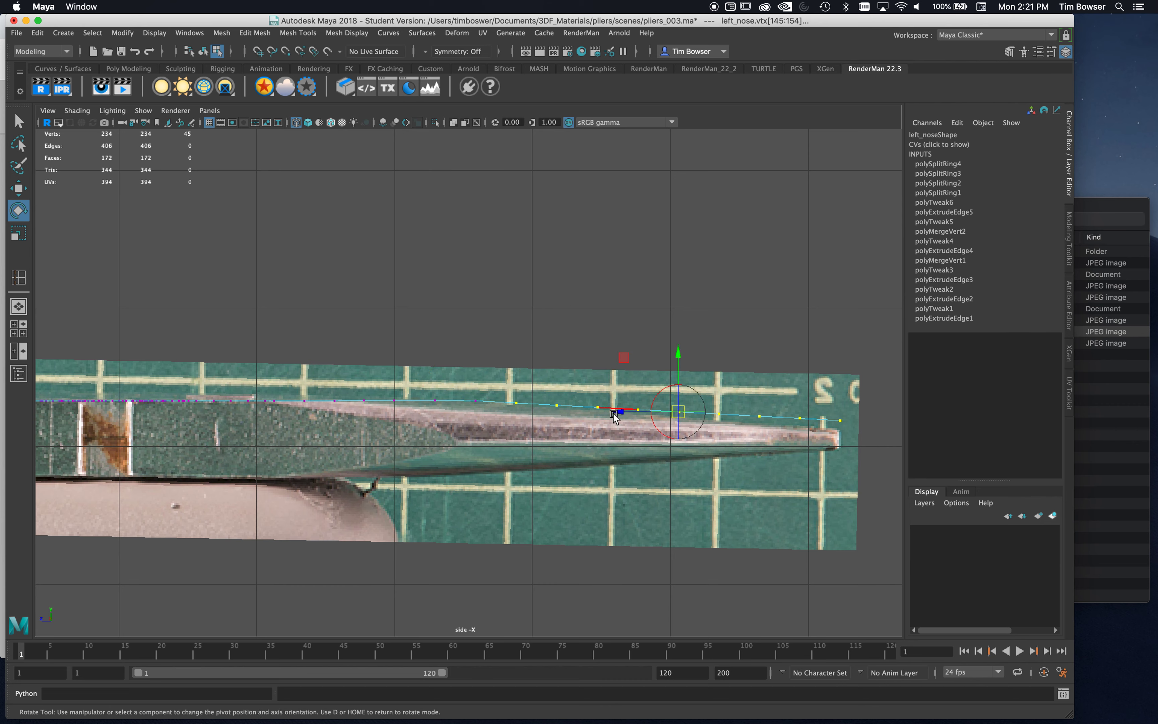
key(v)
drag(679, 412, 518, 403)
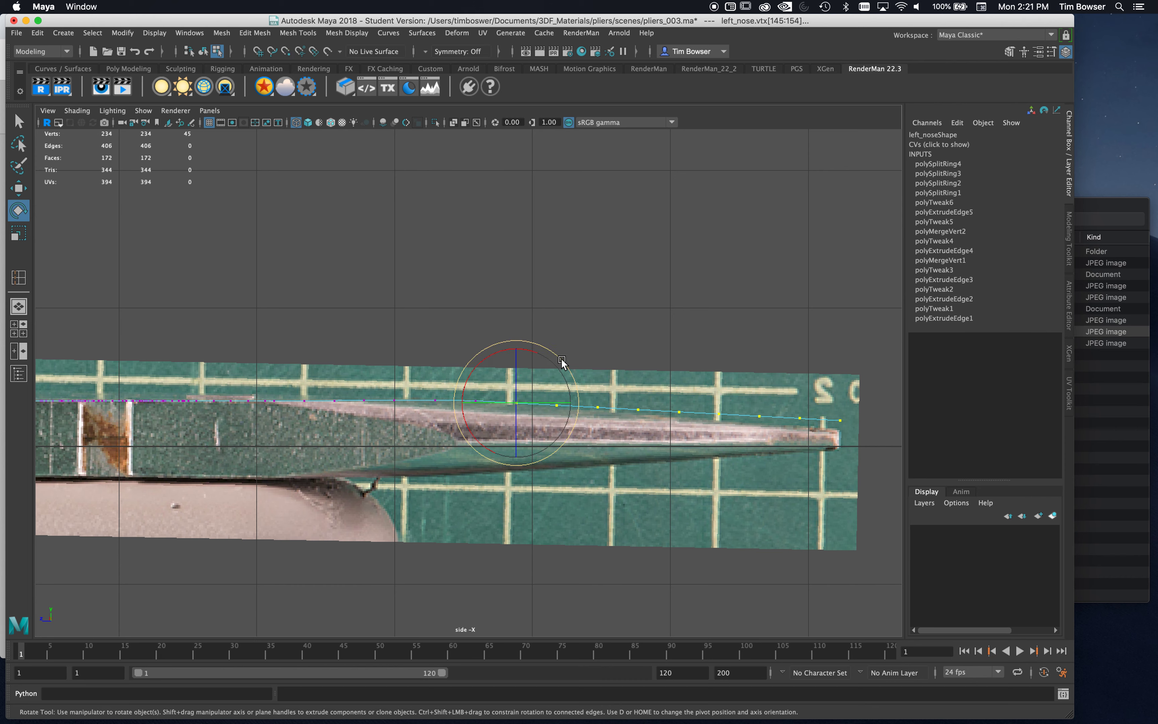
drag(556, 354, 559, 359)
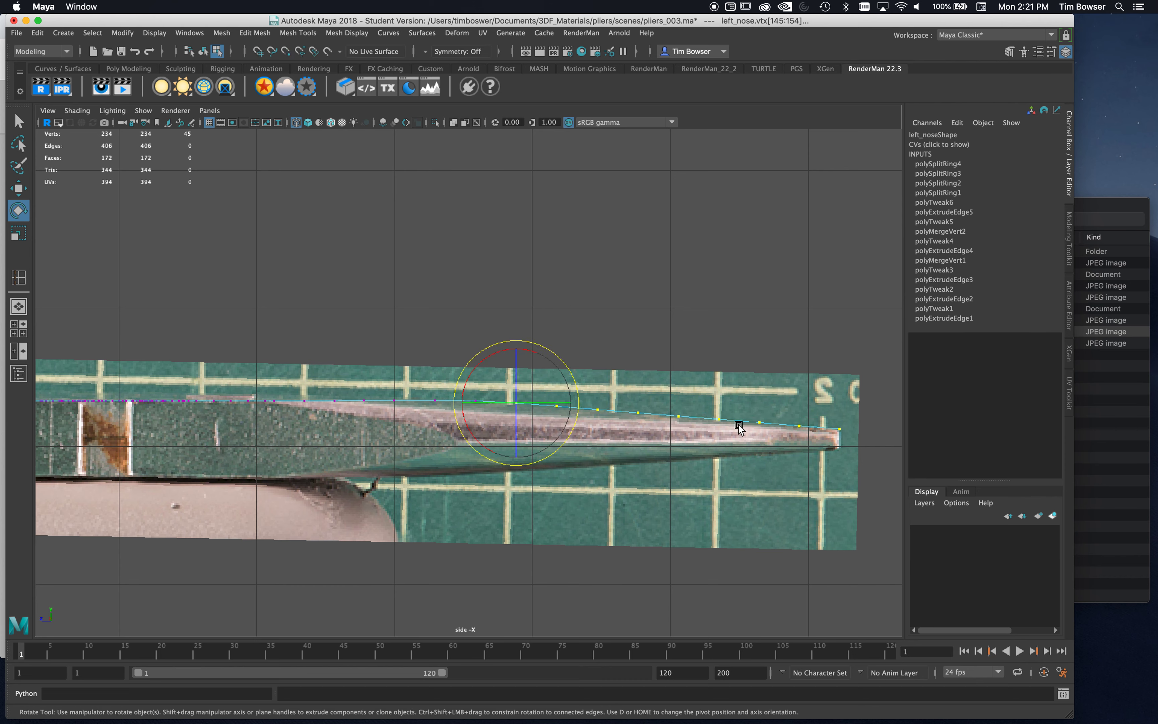
Step: Select the two vertex rows at the start of the nose's bend and nudge them vertically to smooth the curve in the side view
key(w)
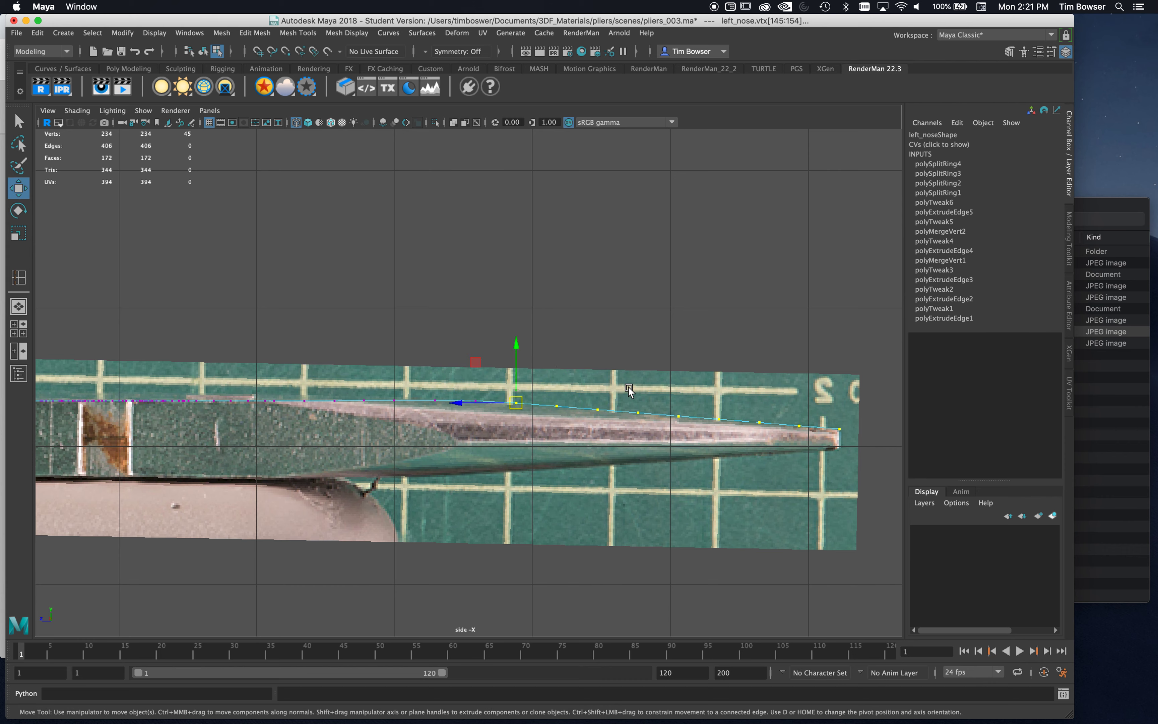
click(576, 403)
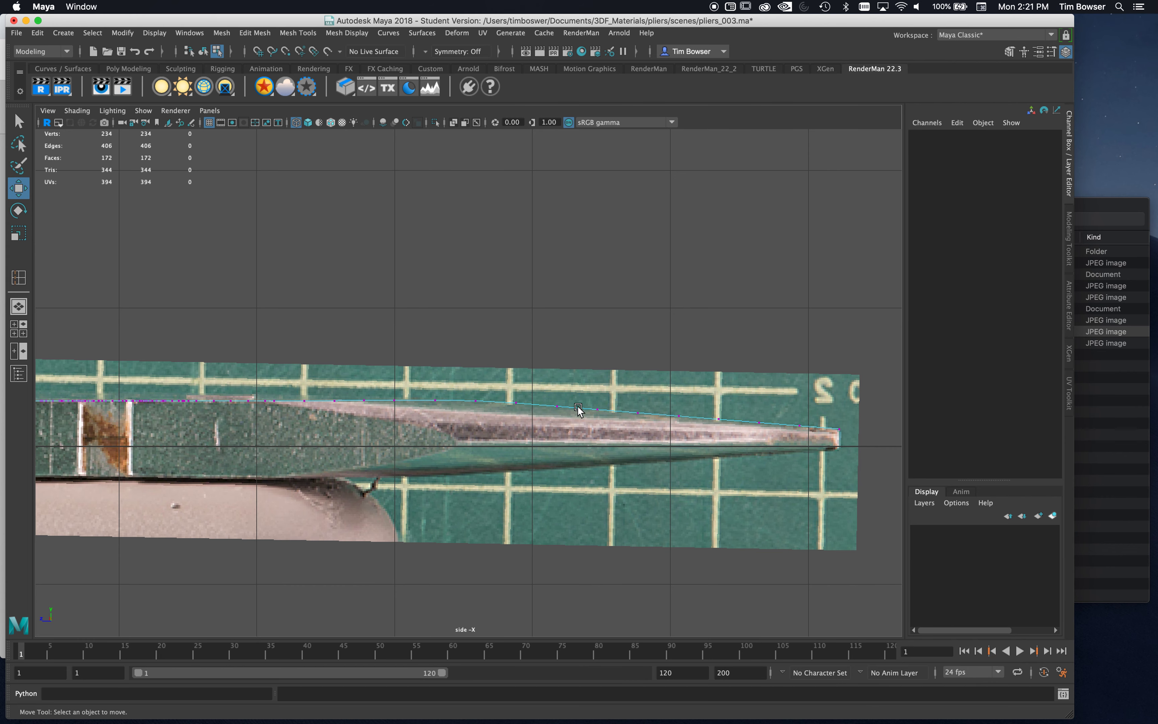
drag(465, 383, 544, 426)
drag(497, 346, 498, 346)
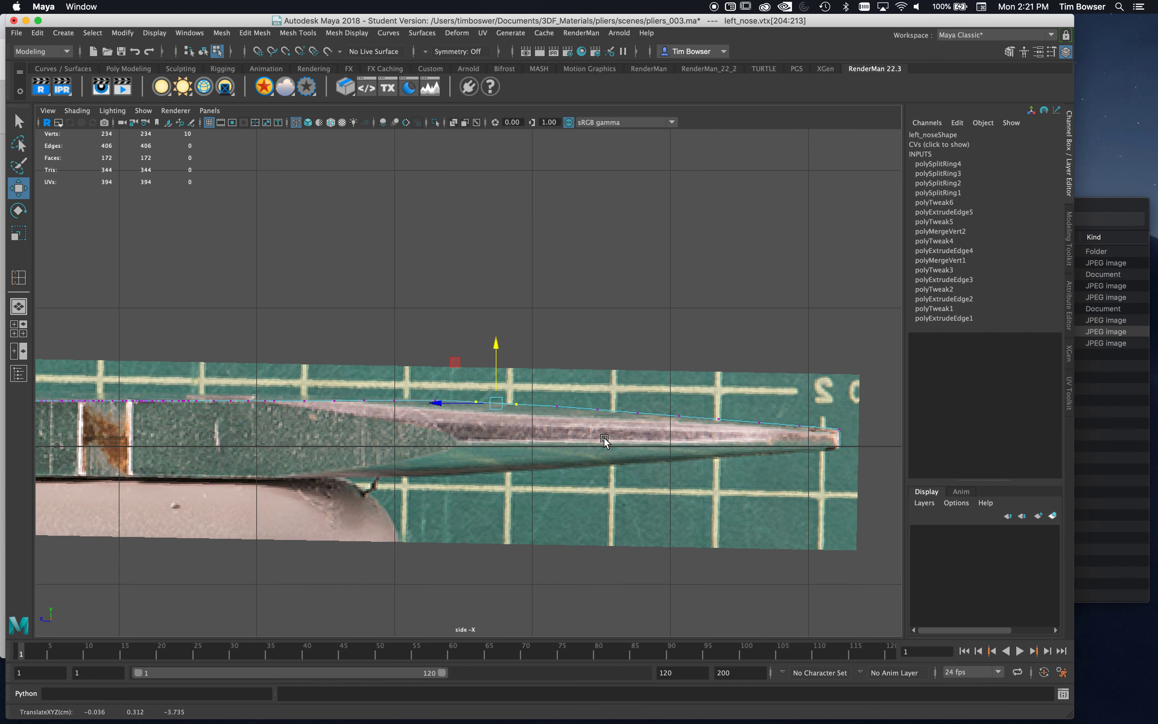
click(619, 399)
Step: Return to object mode and examine the nose's taper and downward bend from several angles in the perspective view
key(space)
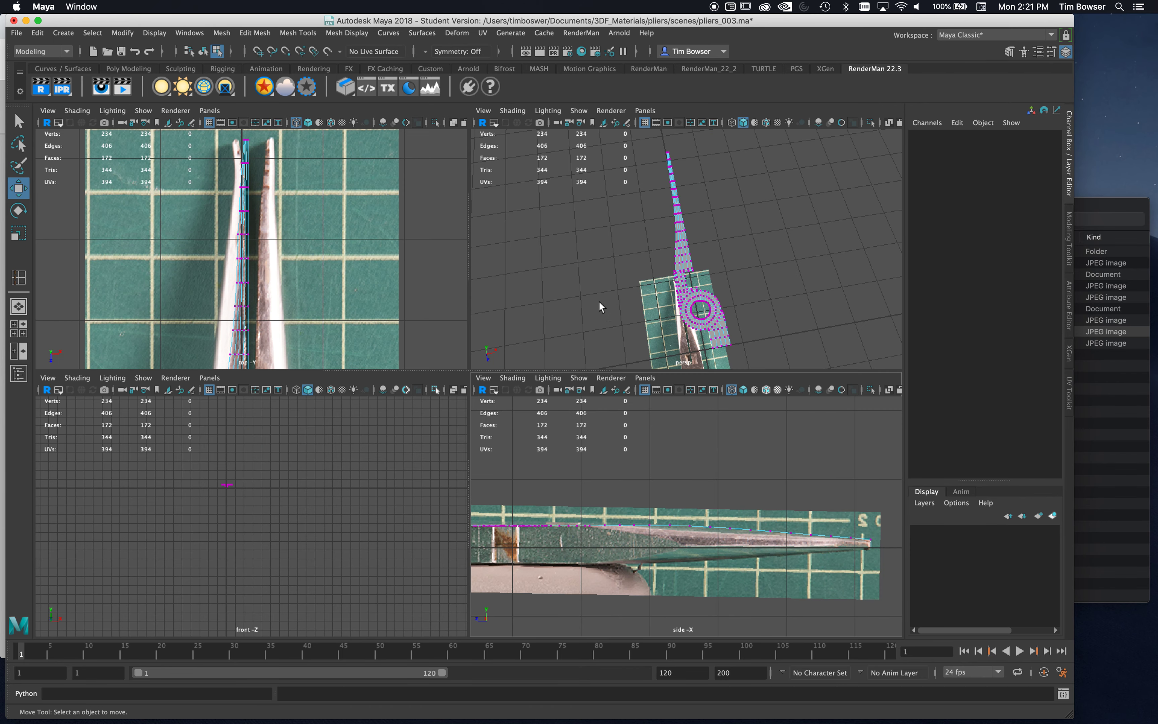
key(space)
right_drag(431, 386, 484, 370)
click(571, 401)
alt+drag(570, 401, 468, 381)
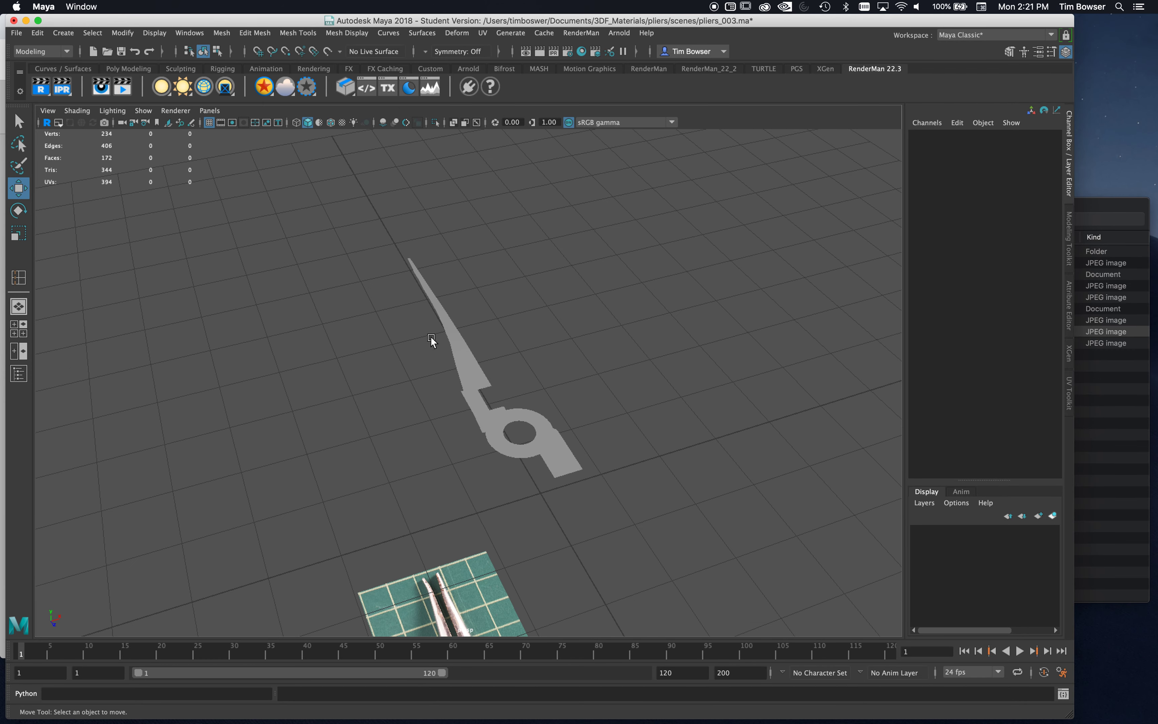
alt+middle_drag(469, 356, 487, 450)
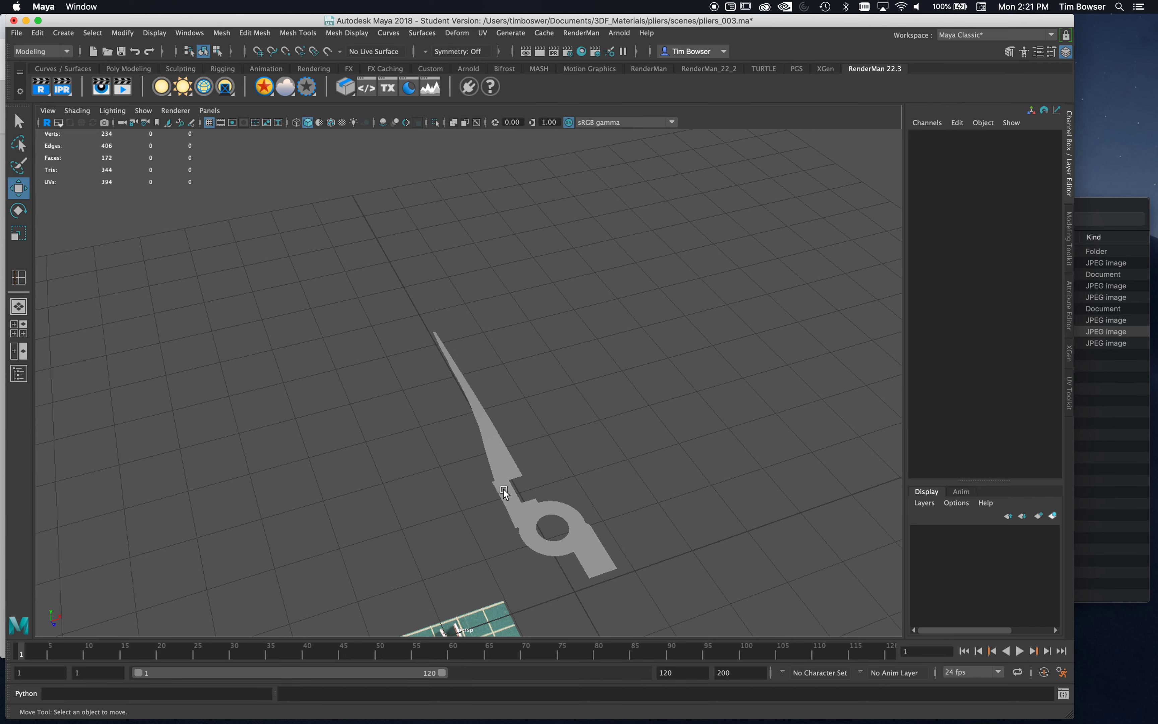
alt+drag(510, 486, 477, 419)
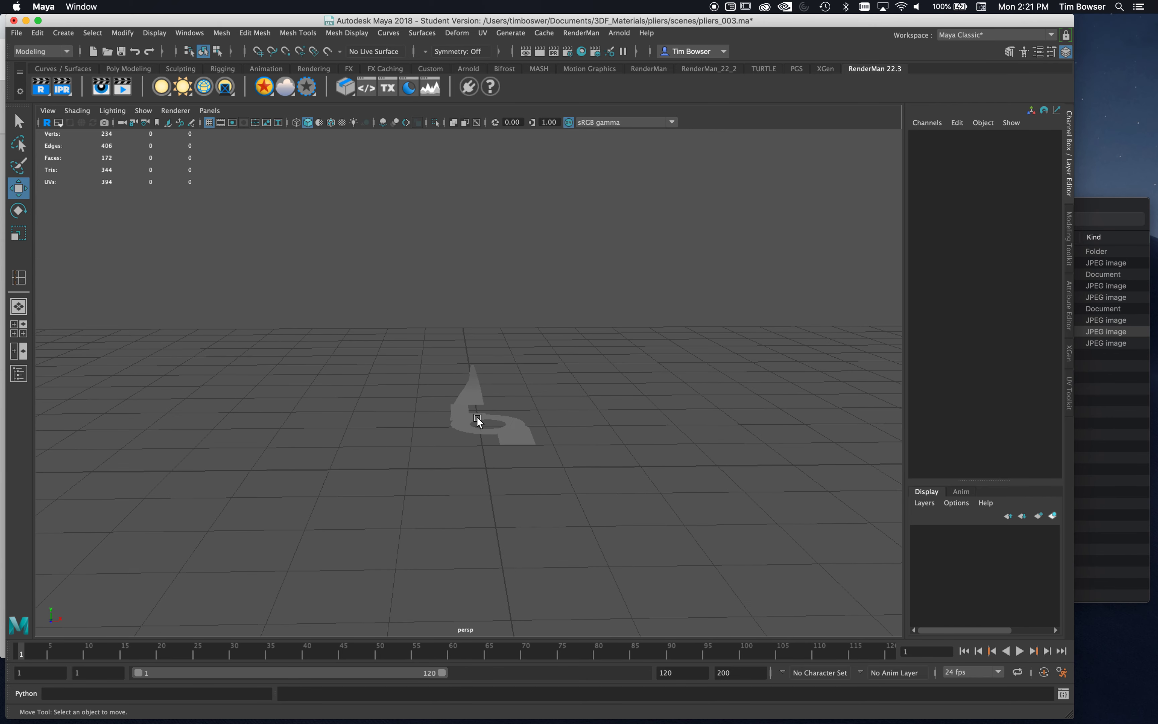
alt+drag(547, 461, 555, 490)
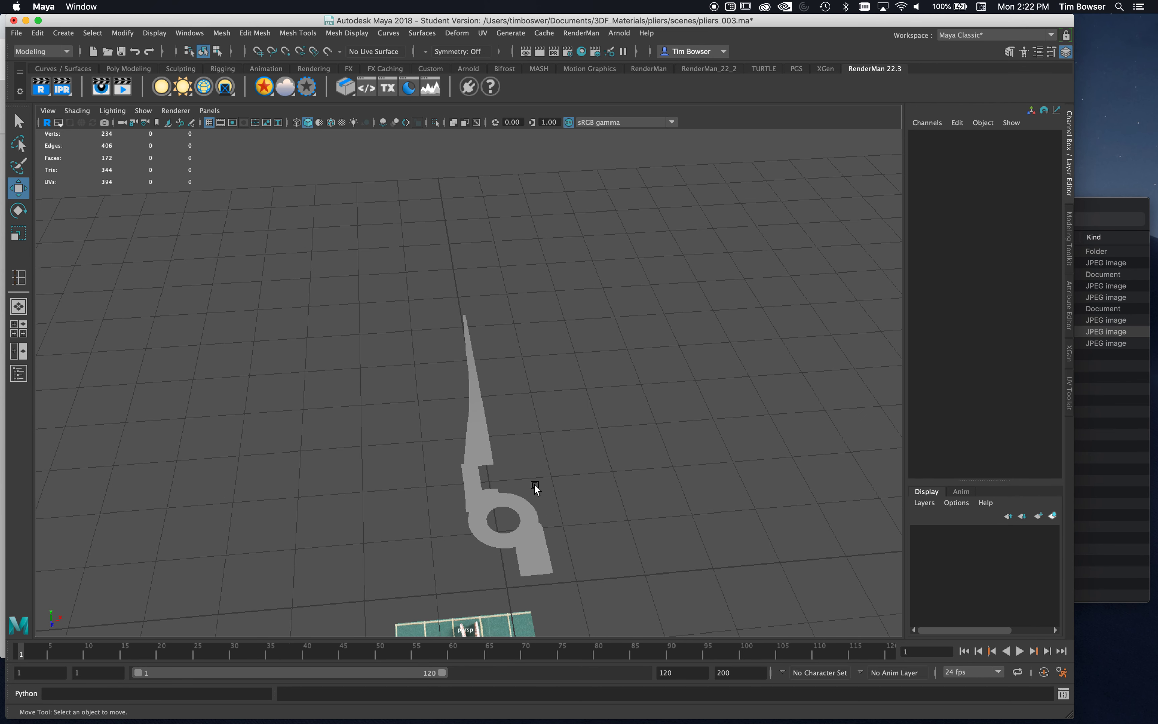
alt+drag(465, 453, 484, 424)
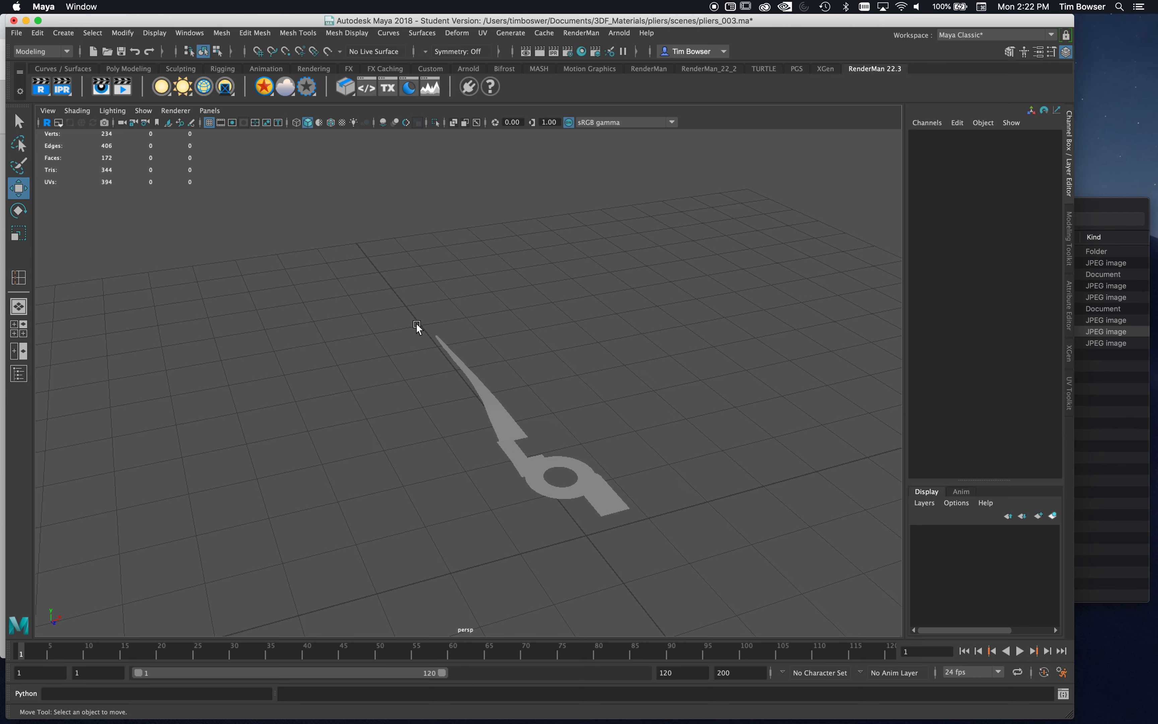
alt+drag(519, 461, 496, 448)
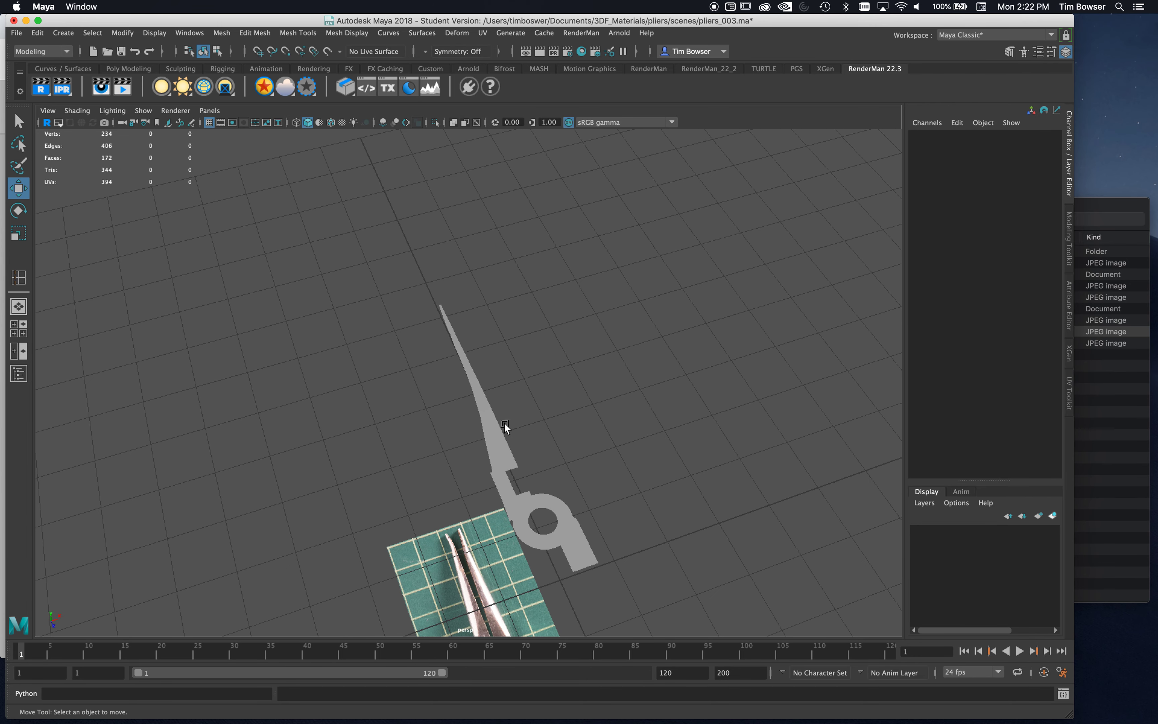